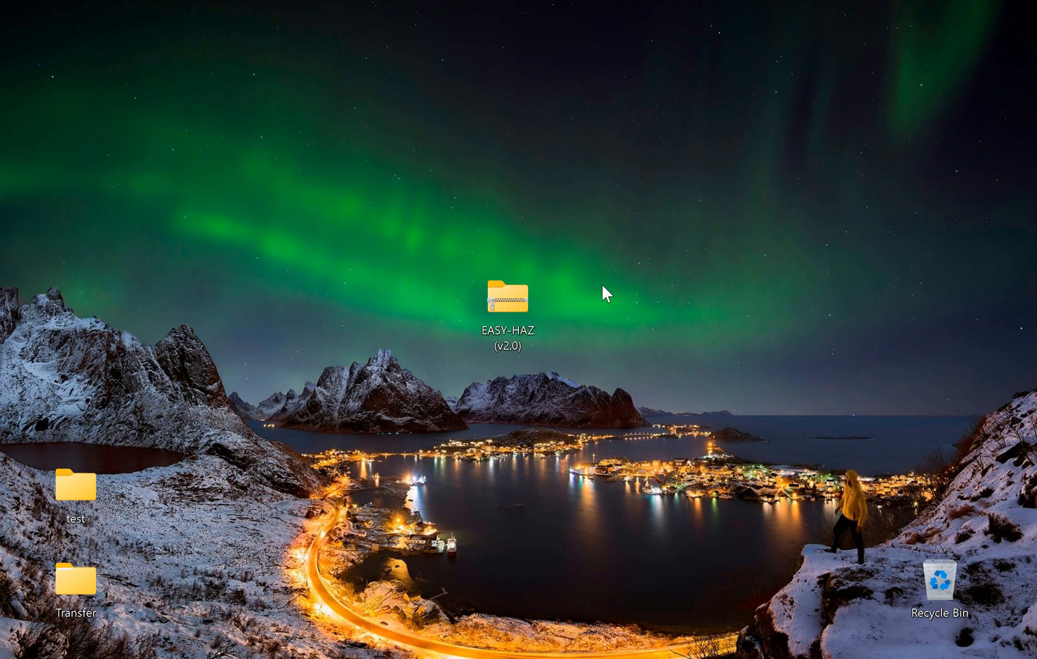
Step: Extract the zipped EASY-HAZ (v2.0) archive into a Desktop folder named EASY-HAZ (v2.0) and close the extracted folder's window
{"action": "right_click", "coordinate": [512, 306]}
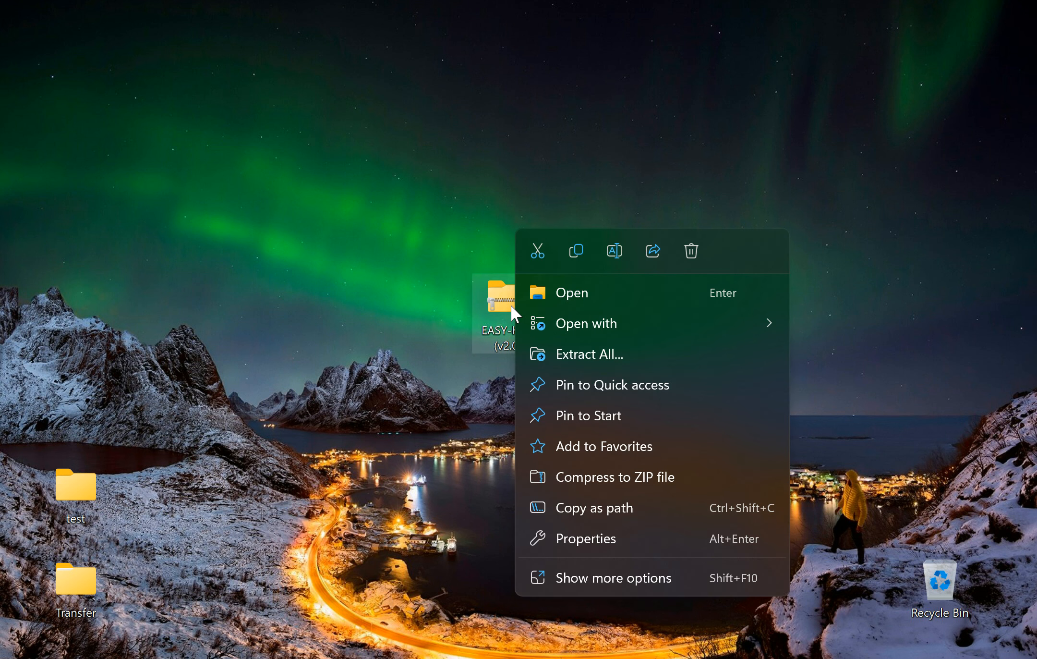
{"action": "left_click", "coordinate": [588, 353]}
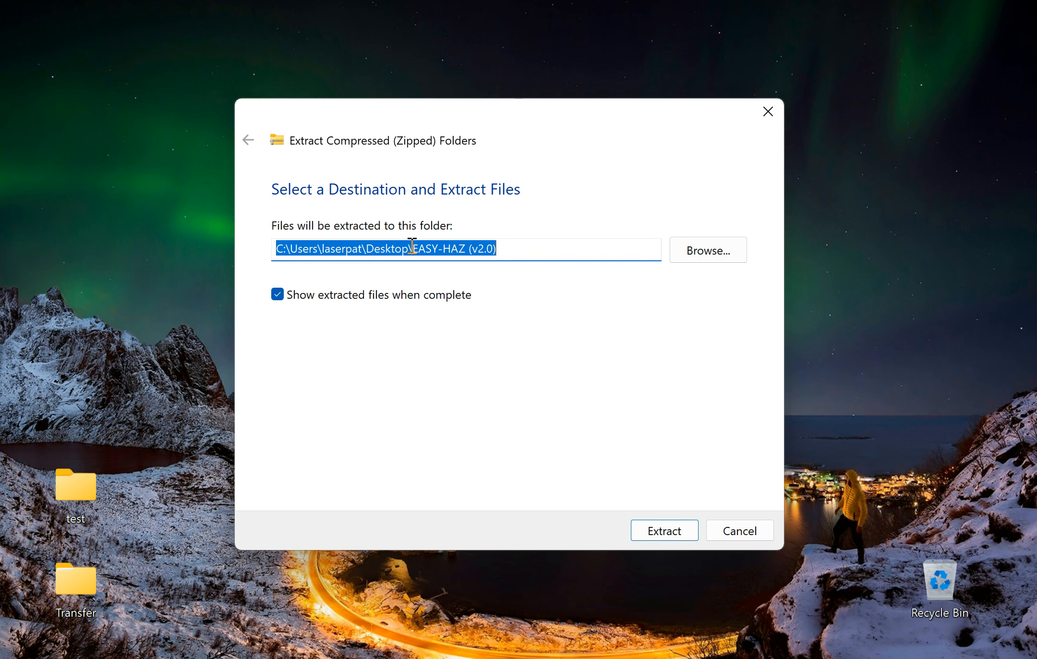
{"action": "left_click", "coordinate": [646, 533]}
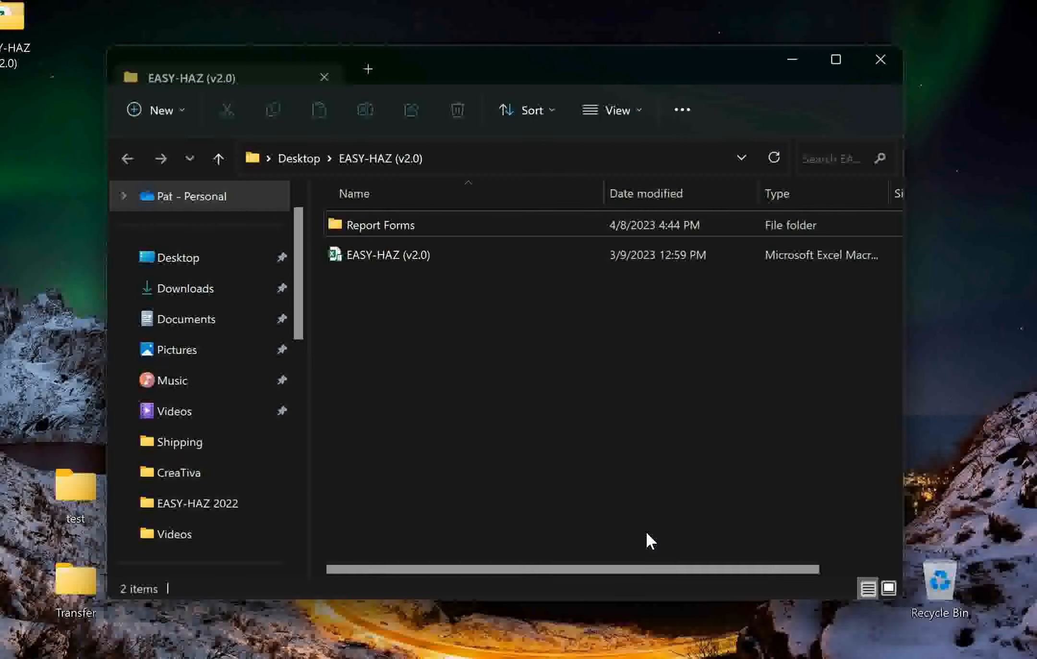
{"action": "left_click", "coordinate": [882, 66]}
Step: Move the zipped archive into the test folder and put the extracted EASY-HAZ (v2.0) folder in its former place on the desktop
{"action": "left_click_drag", "start_coordinate": [19, 27], "coordinate": [522, 221]}
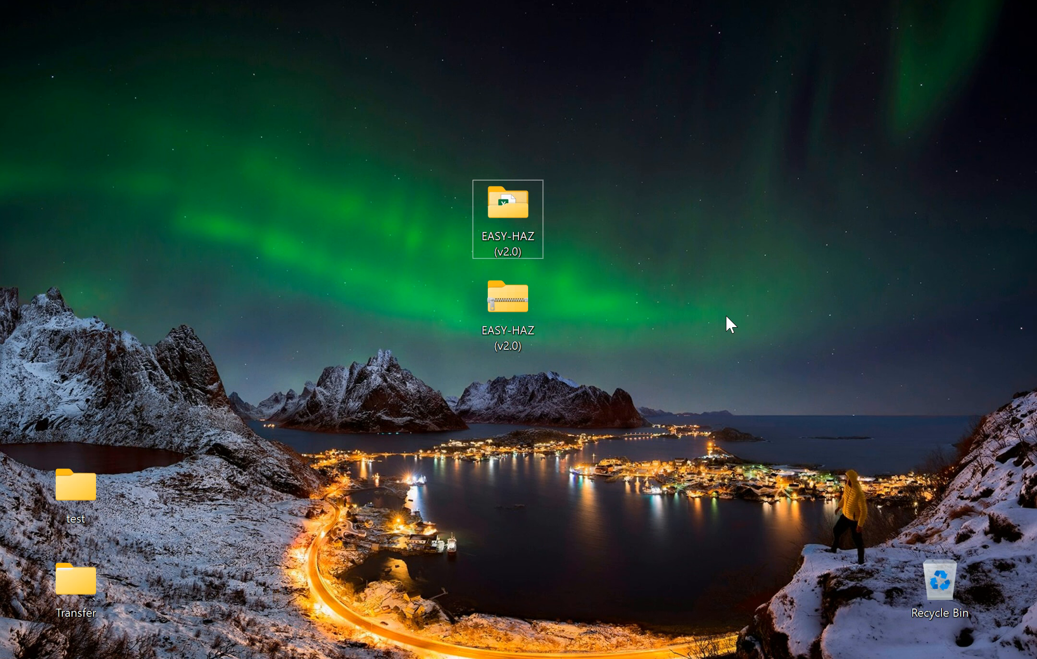
{"action": "left_click_drag", "start_coordinate": [538, 298], "coordinate": [95, 489]}
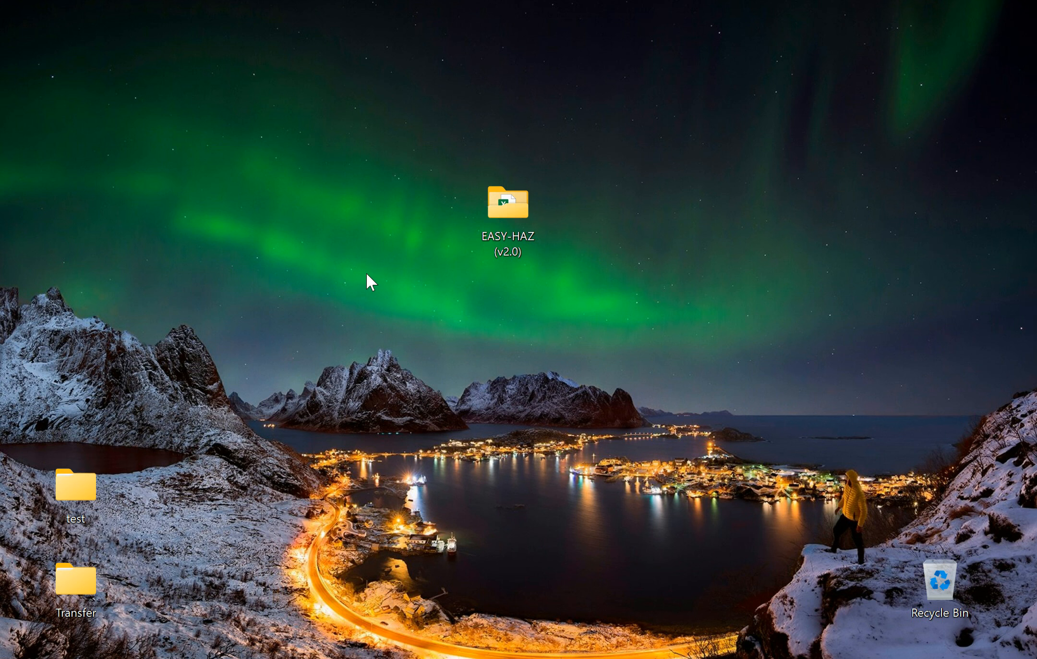
{"action": "left_click_drag", "start_coordinate": [492, 201], "coordinate": [505, 298]}
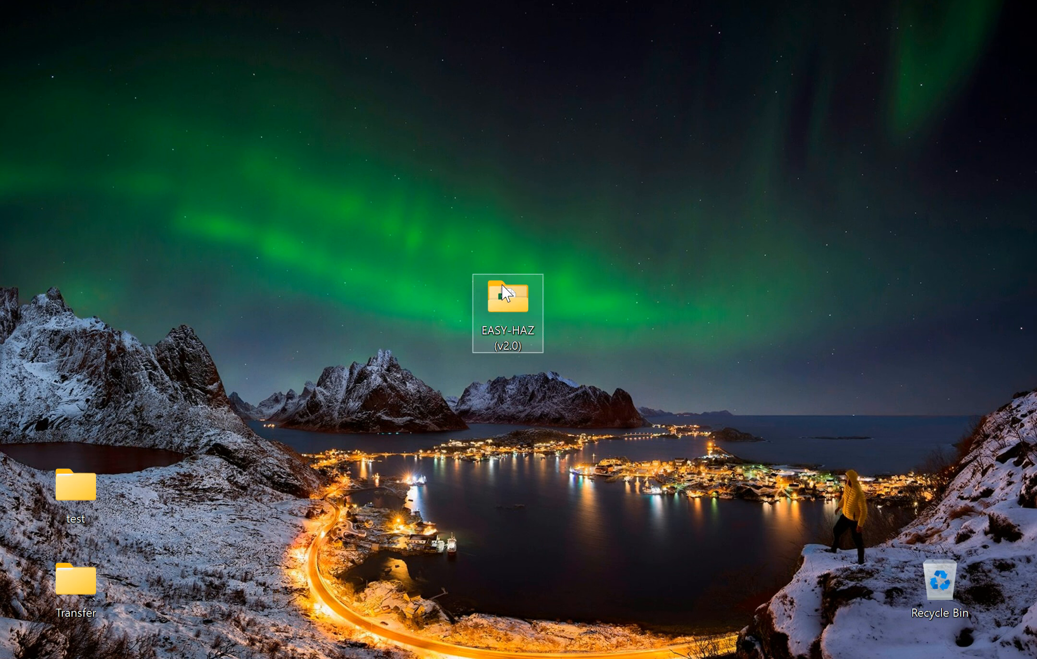
Step: Open the EHP Laser Hazard Analysis Report document from the Report Forms folder inside EASY-HAZ (v2.0)
{"action": "double_click", "coordinate": [524, 305]}
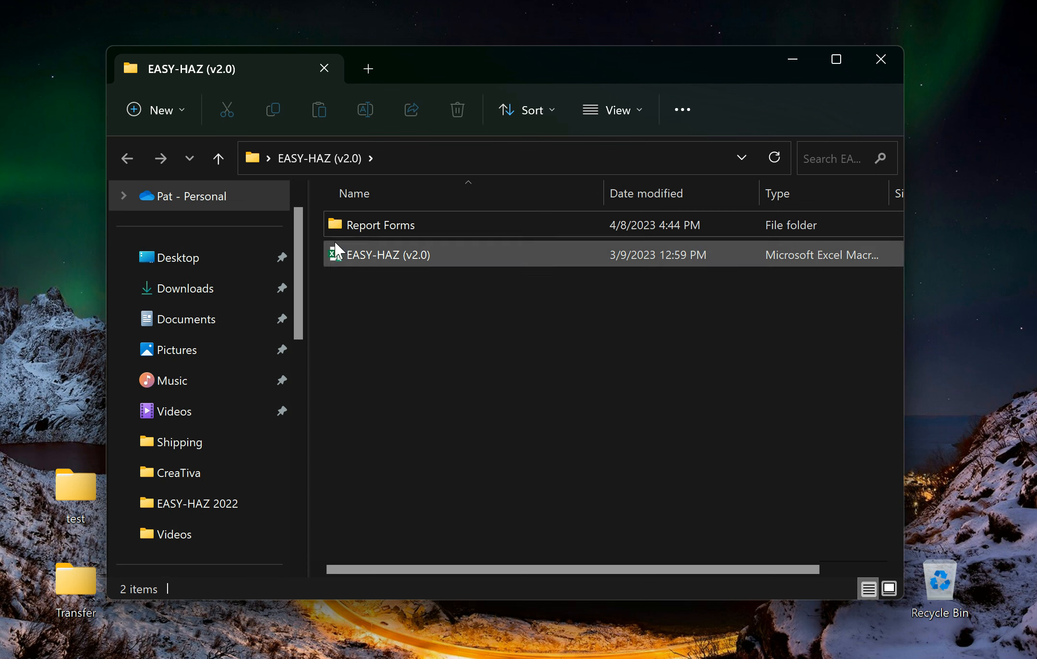
{"action": "mouse_move", "coordinate": [387, 235]}
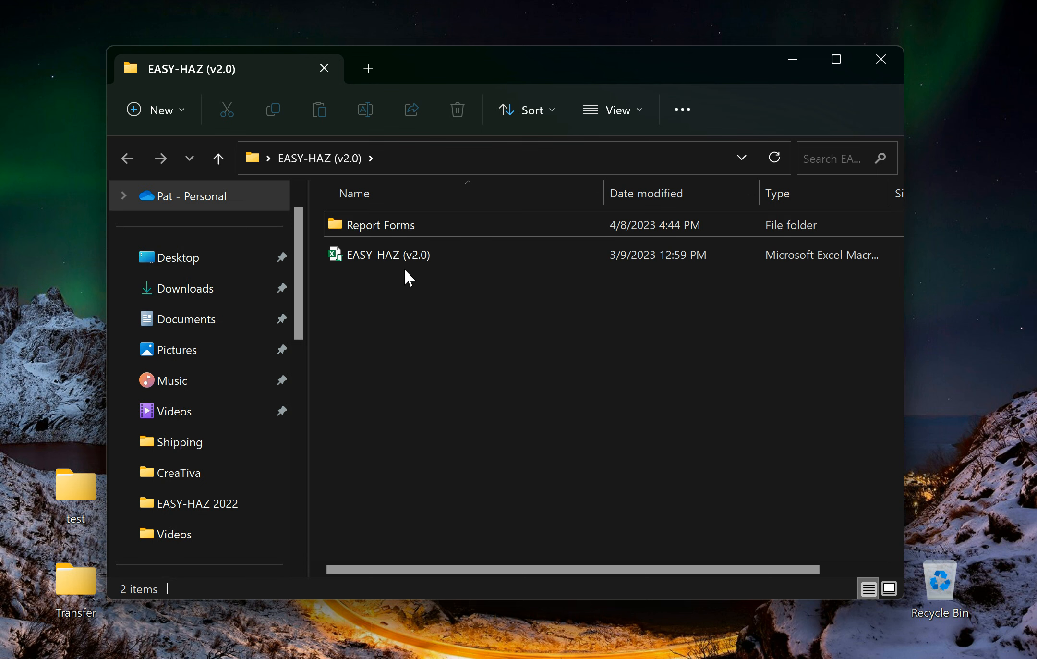
{"action": "double_click", "coordinate": [351, 228]}
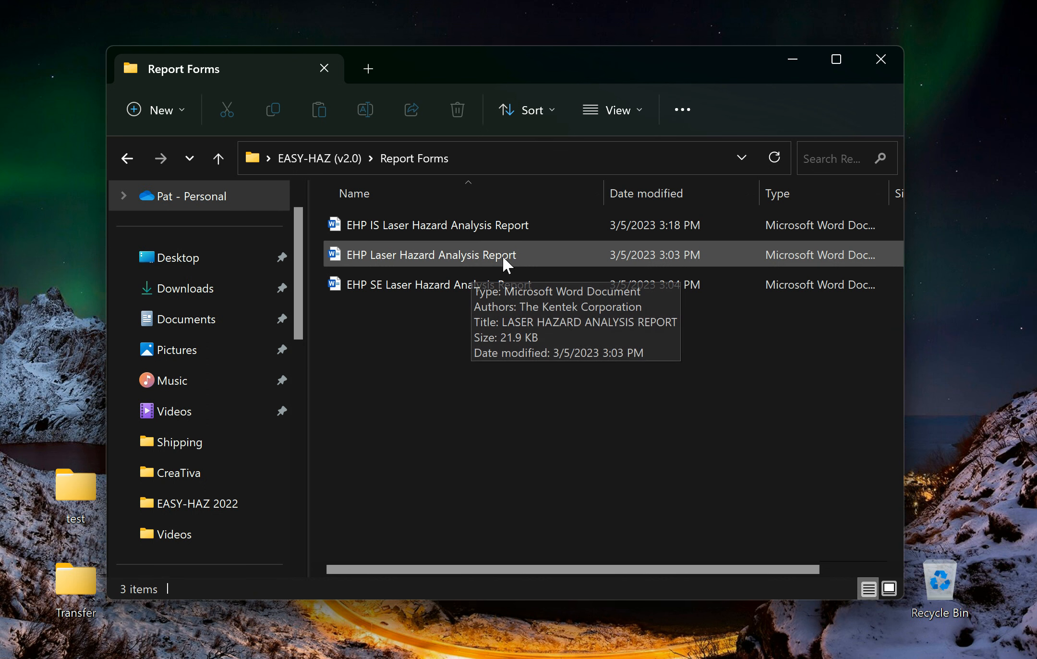
{"action": "double_click", "coordinate": [431, 254]}
Step: Highlight the Worst Case Optical Density, OD at Intrabeam Obsr. Range, Intrabeam Eye NOHD and Intrabeam Skin NSHD lines in yellow
{"action": "scroll", "coordinate": [433, 253], "scroll_direction": "down", "scroll_amount": 2}
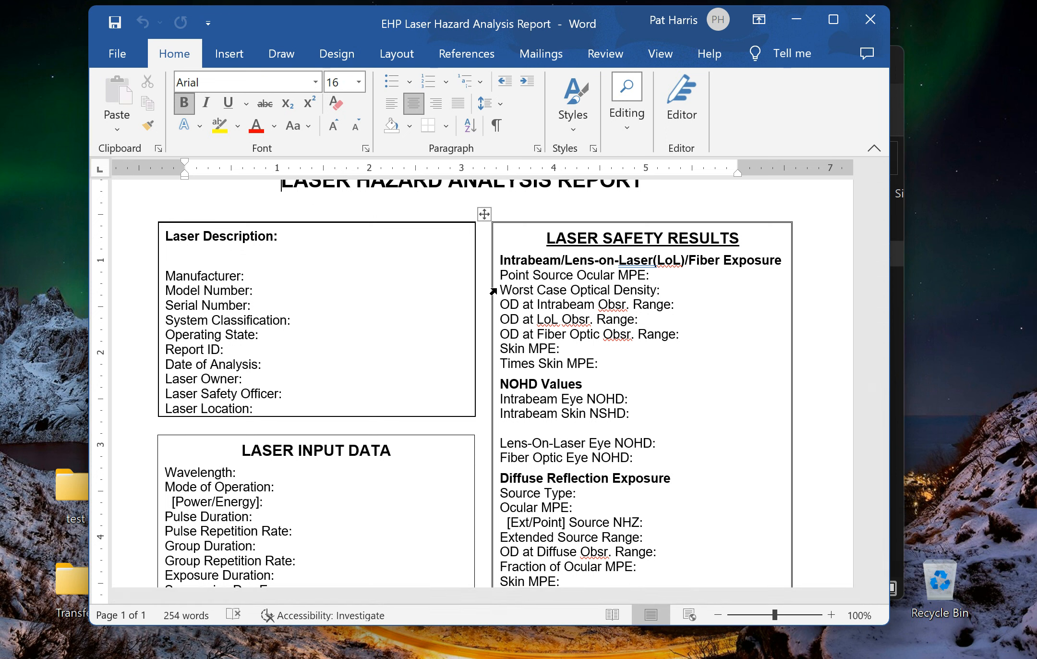
{"action": "left_click_drag", "start_coordinate": [493, 291], "coordinate": [736, 304]}
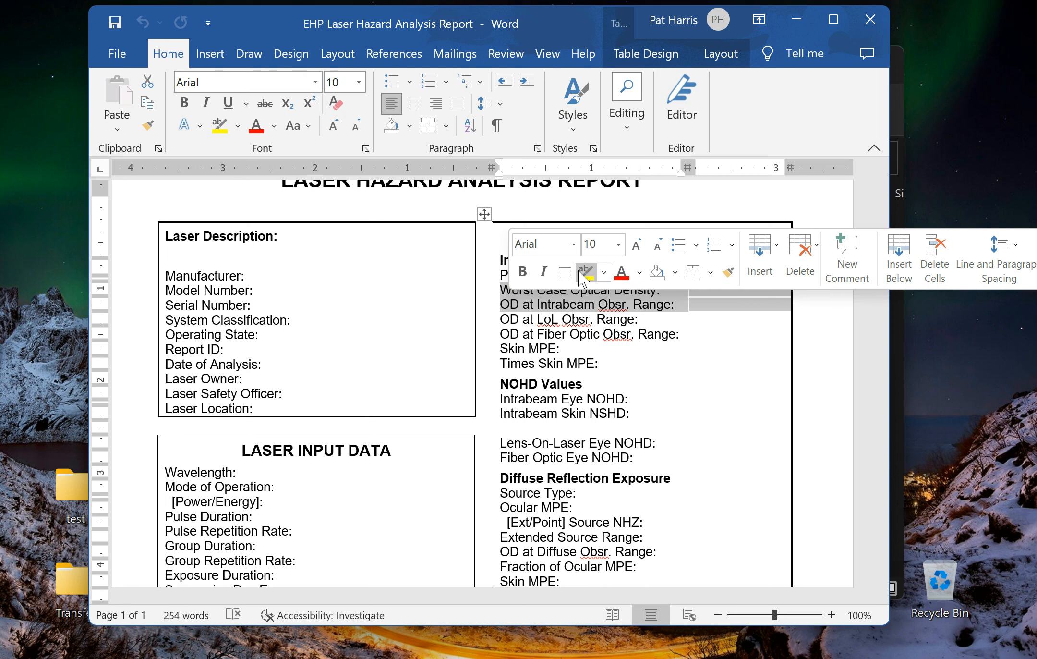
{"action": "left_click", "coordinate": [585, 272]}
{"action": "left_click", "coordinate": [692, 303]}
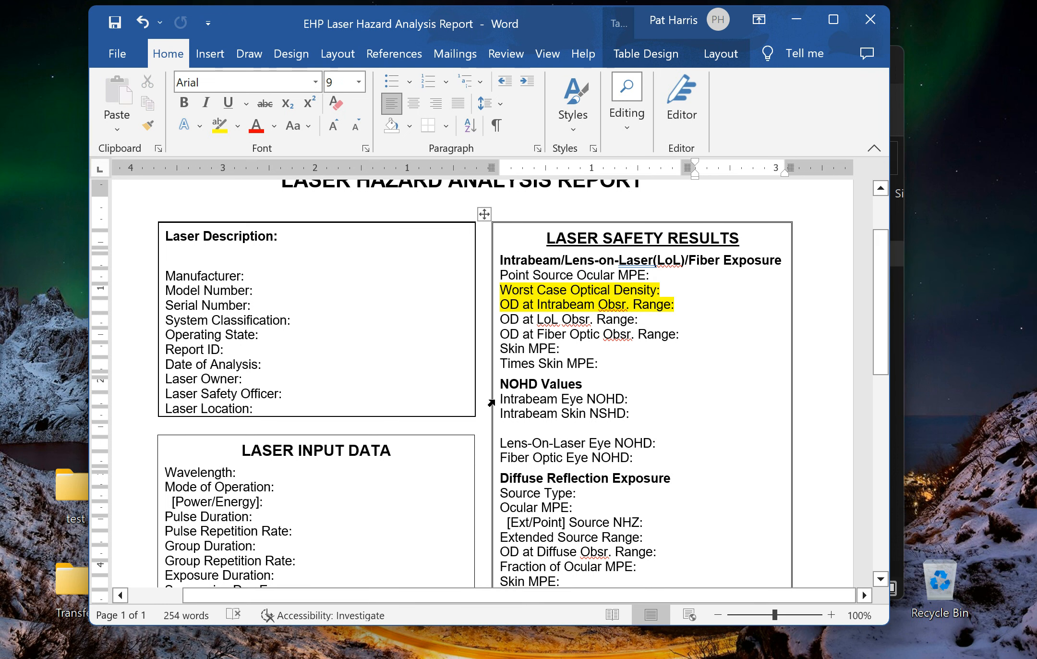
{"action": "left_click_drag", "start_coordinate": [492, 401], "coordinate": [713, 411]}
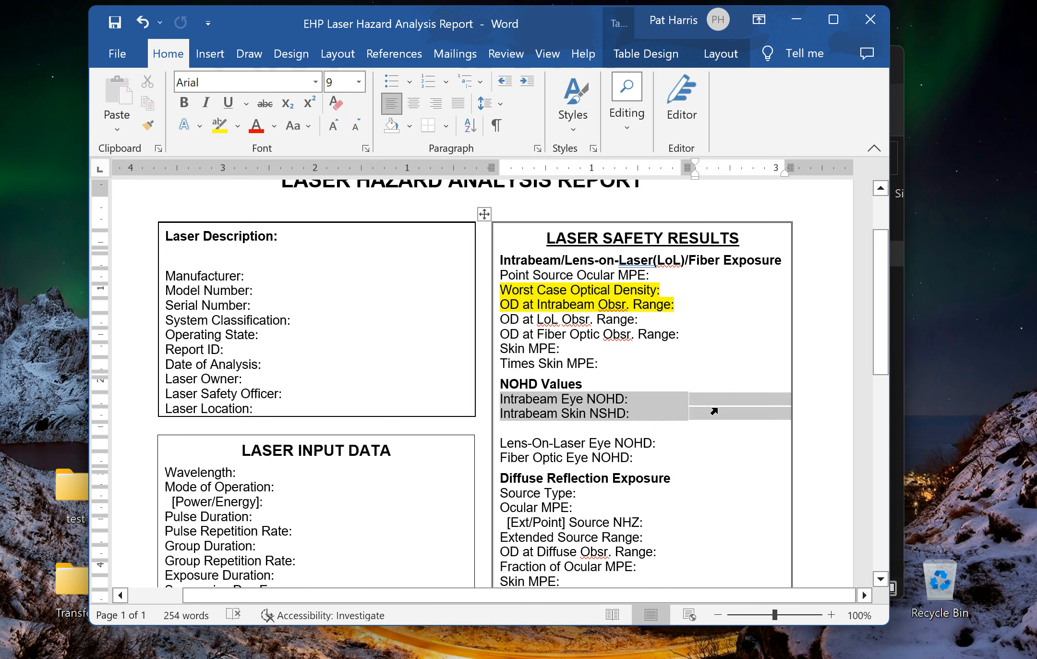
{"action": "left_click", "coordinate": [588, 374]}
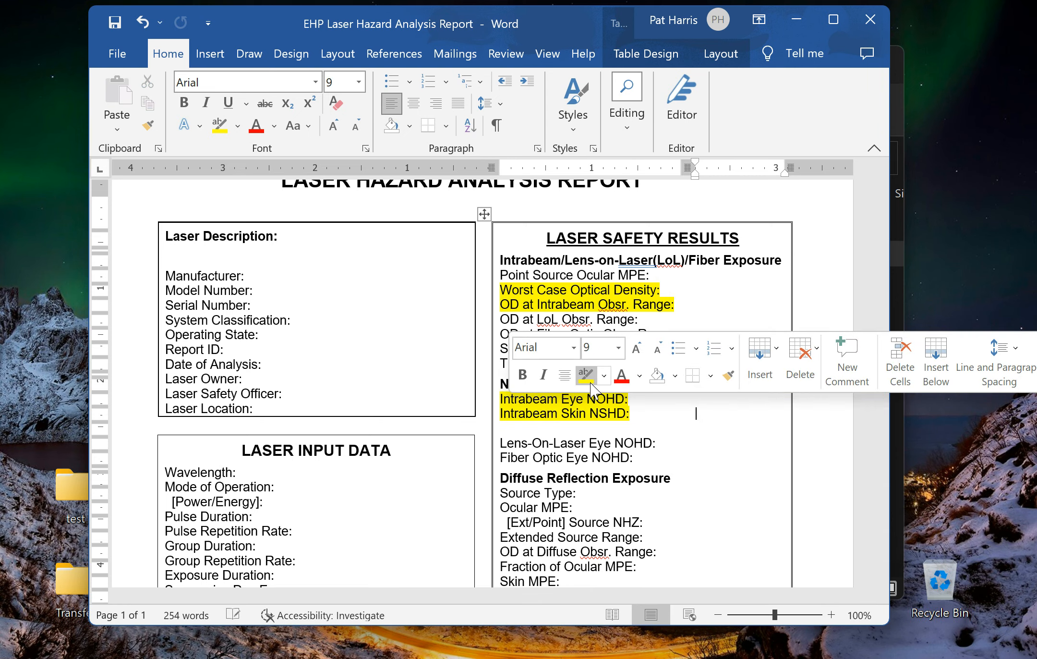
Step: Highlight the [Ext/Point] Source NHZ and OD at Diffuse Obsr. Range lines under Diffuse Reflection Exposure in yellow
{"action": "scroll", "coordinate": [592, 384], "scroll_direction": "down", "scroll_amount": 1}
{"action": "scroll", "coordinate": [591, 384], "scroll_direction": "down", "scroll_amount": 5}
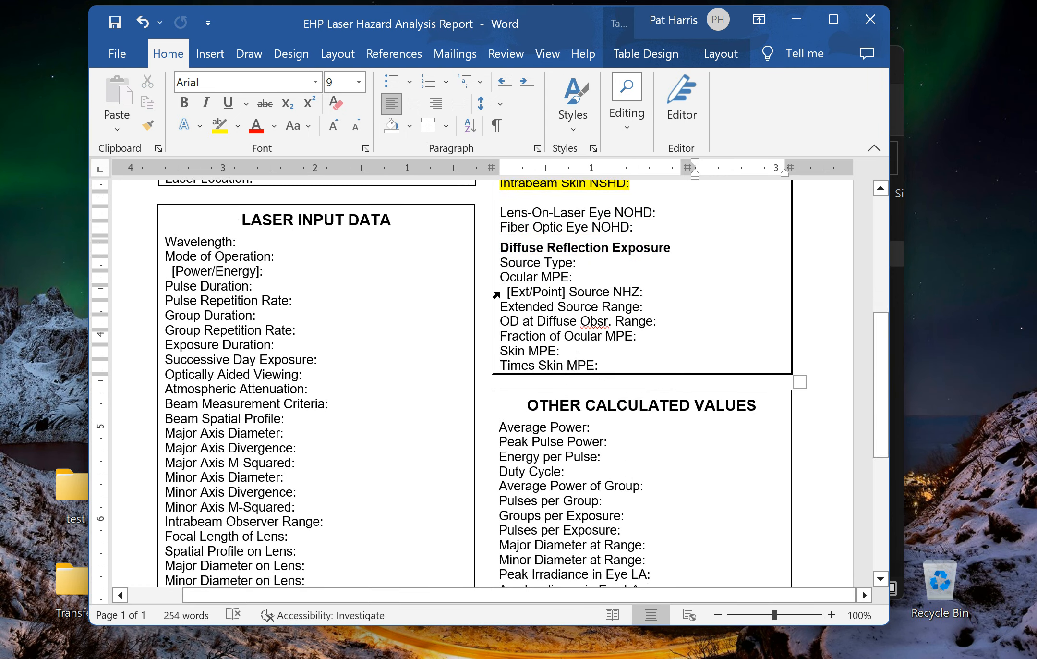
{"action": "left_click_drag", "start_coordinate": [496, 295], "coordinate": [688, 288]}
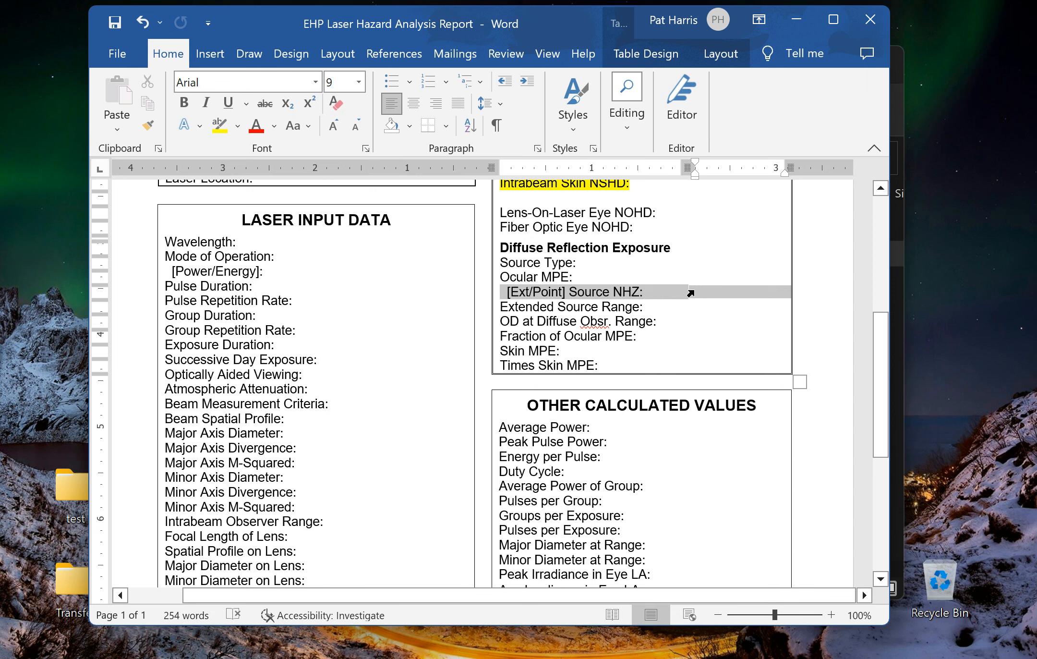
{"action": "right_click", "coordinate": [697, 294]}
{"action": "left_click", "coordinate": [586, 320]}
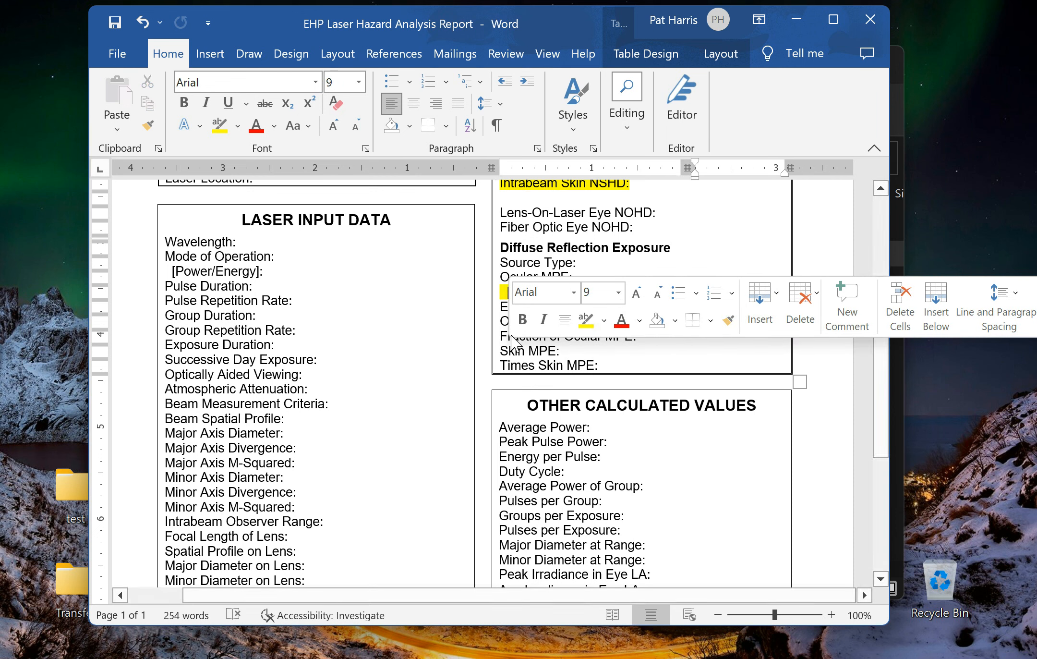
{"action": "left_click", "coordinate": [493, 325]}
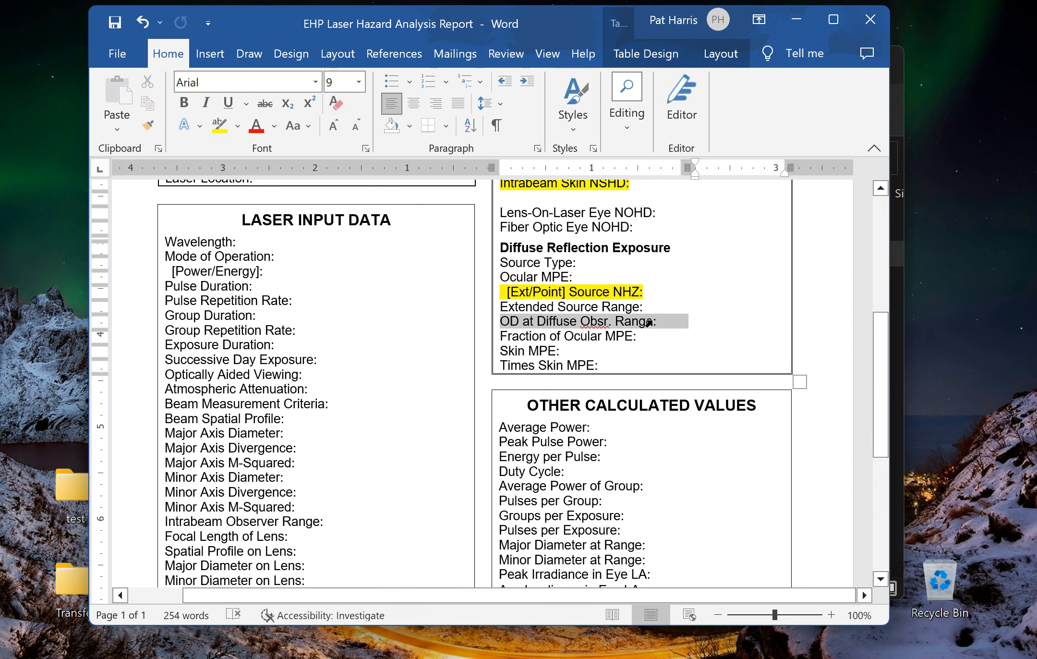
{"action": "left_click_drag", "start_coordinate": [678, 326], "coordinate": [705, 327]}
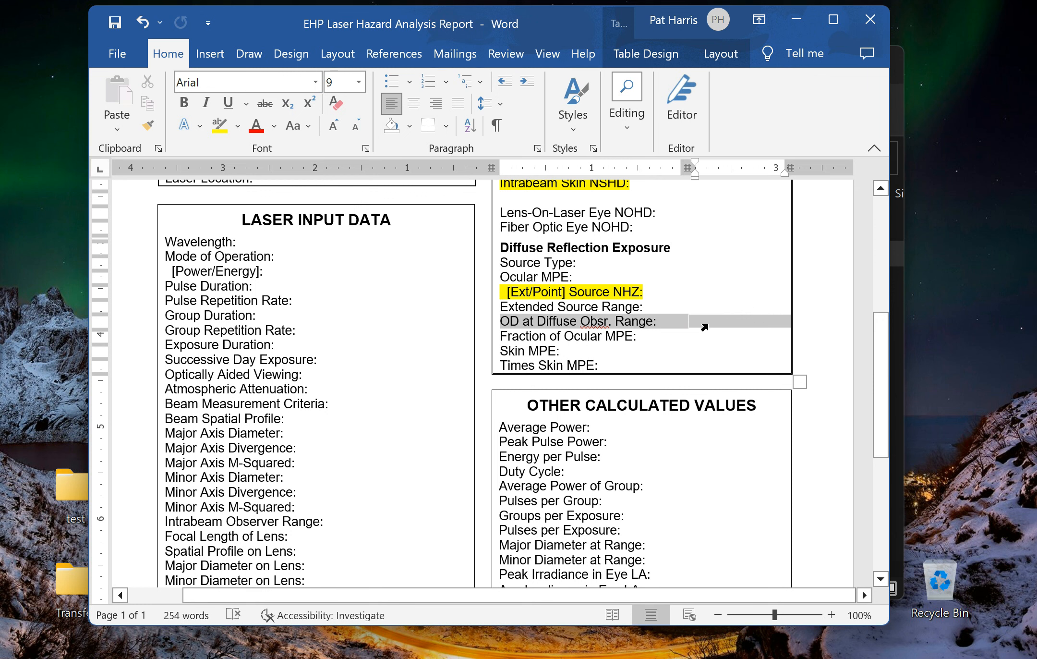
{"action": "left_click_drag", "start_coordinate": [705, 327], "coordinate": [705, 330]}
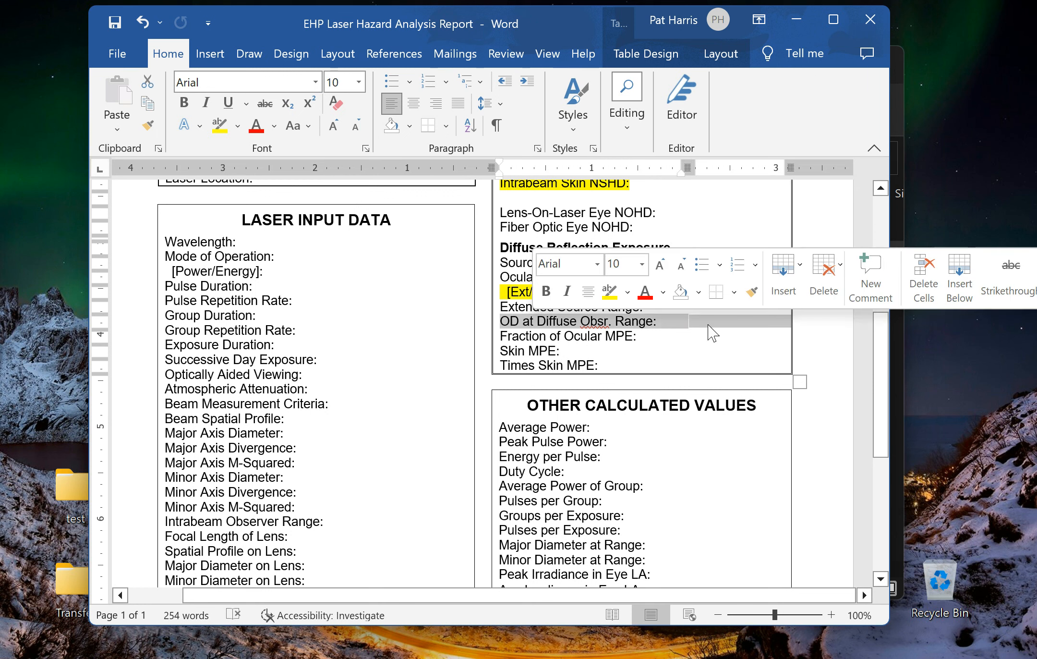
{"action": "left_click", "coordinate": [609, 291]}
Step: Save the EHP Laser Hazard Analysis Report under its existing name and close the document
{"action": "scroll", "coordinate": [617, 322], "scroll_direction": "up", "scroll_amount": 5}
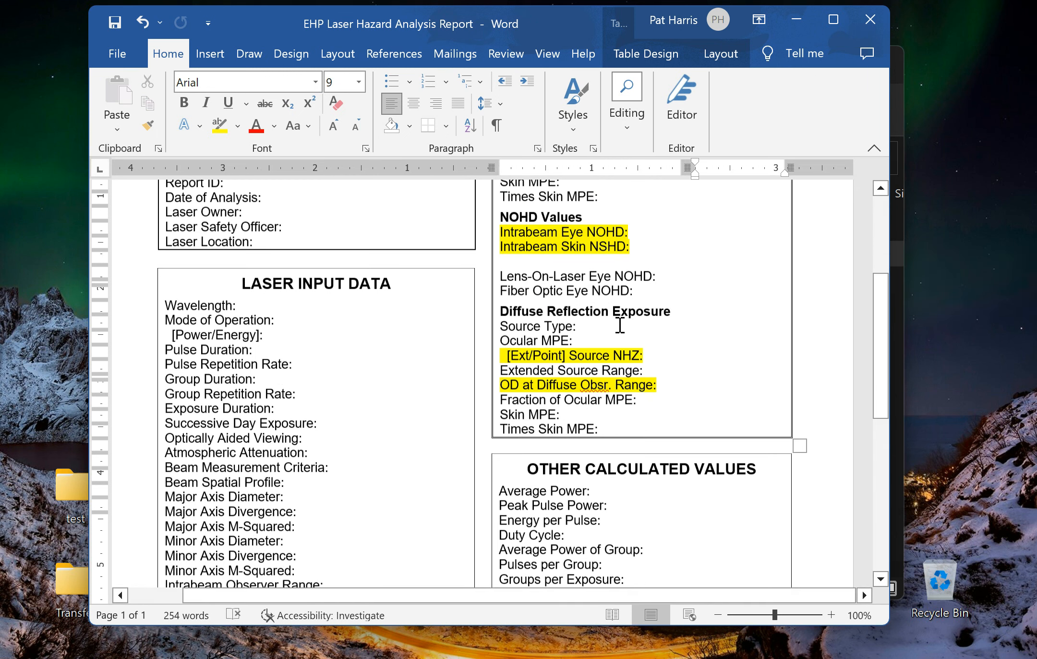
{"action": "left_click", "coordinate": [114, 51]}
{"action": "left_click", "coordinate": [135, 266]}
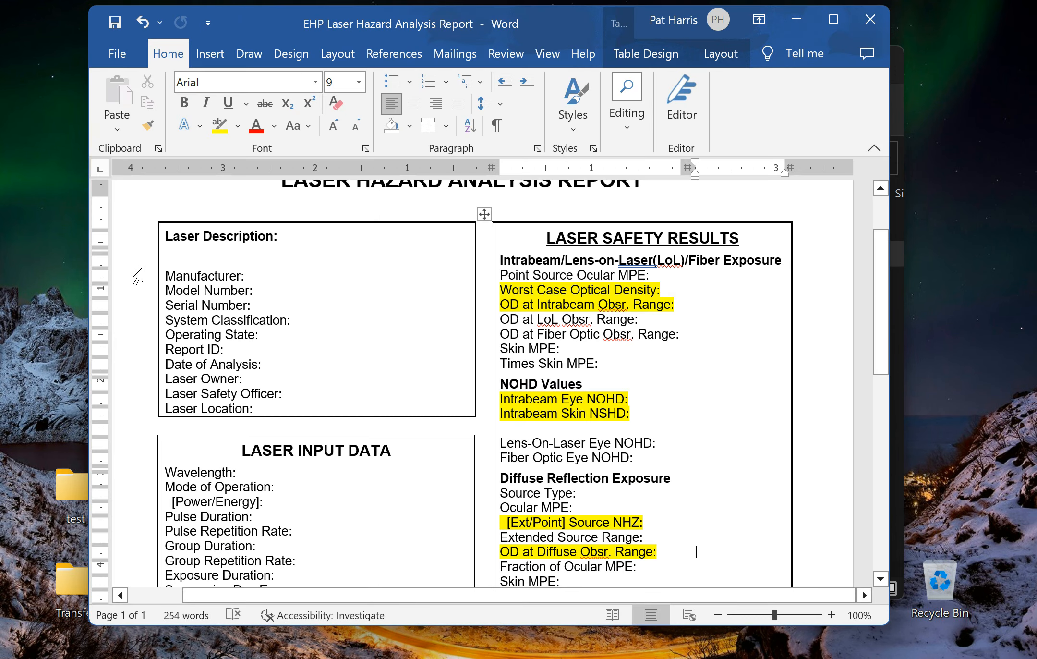
{"action": "left_click", "coordinate": [875, 20]}
{"action": "left_click", "coordinate": [555, 451]}
Step: Reopen the EHP Laser Hazard Analysis Report to check the saved yellow highlighting, and close it again
{"action": "left_click", "coordinate": [387, 253]}
{"action": "double_click", "coordinate": [388, 255]}
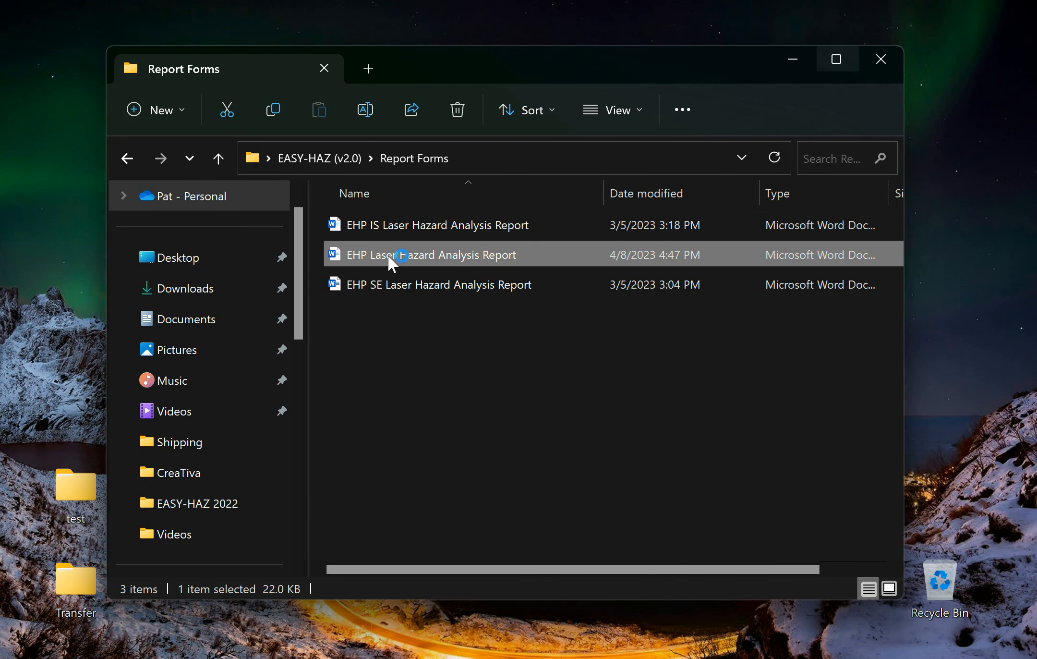
{"action": "scroll", "coordinate": [595, 385], "scroll_direction": "down", "scroll_amount": 6}
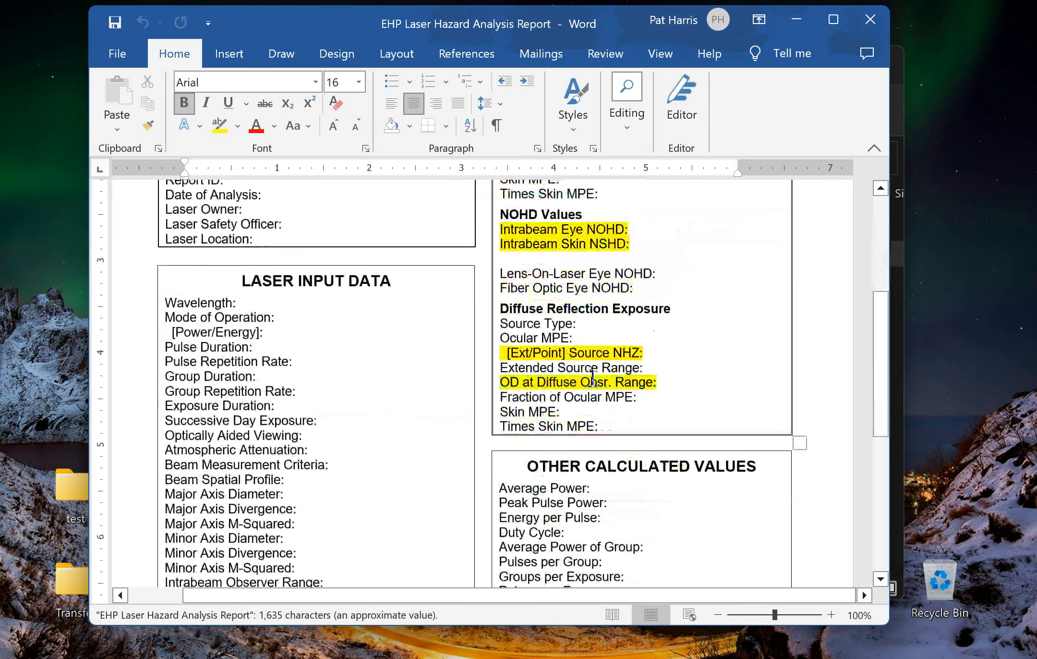
{"action": "left_click", "coordinate": [870, 19]}
{"action": "left_click", "coordinate": [401, 426]}
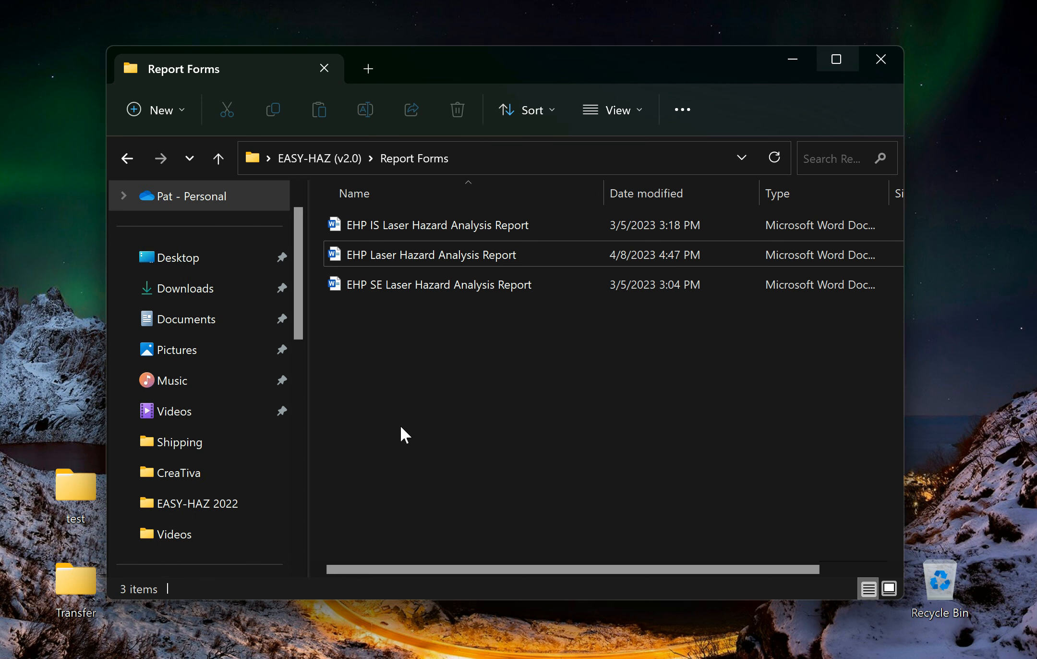
Step: Open the EASY-HAZ (v2.0) workbook in Excel with its macros enabled and start the program, accepting the license agreement
{"action": "left_click", "coordinate": [217, 160]}
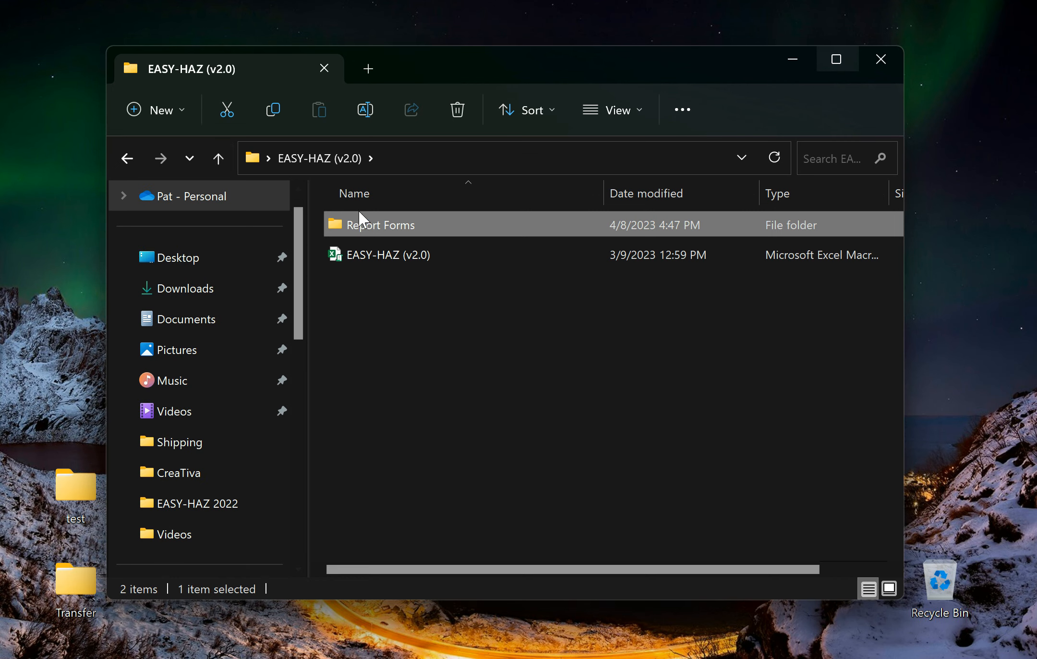
{"action": "double_click", "coordinate": [372, 254]}
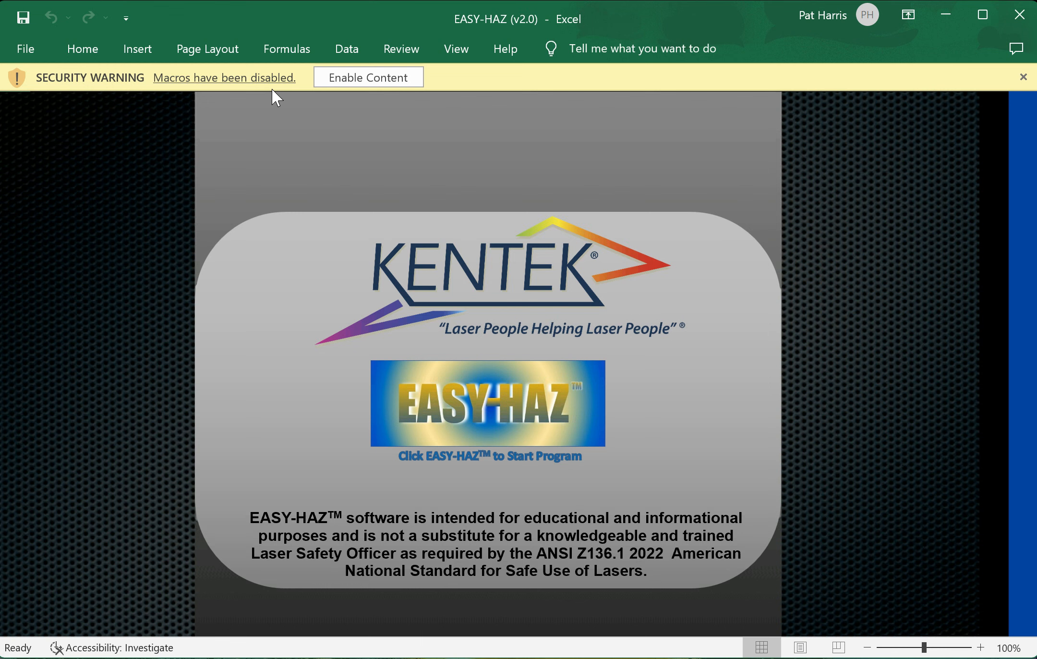
{"action": "left_click", "coordinate": [389, 79]}
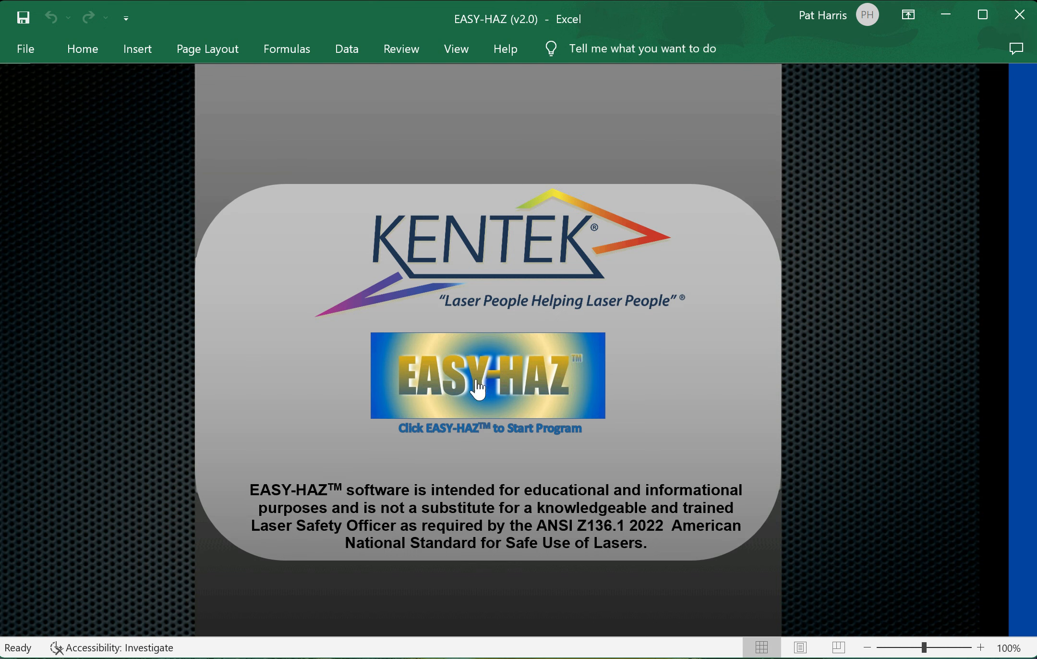
{"action": "left_click", "coordinate": [528, 399]}
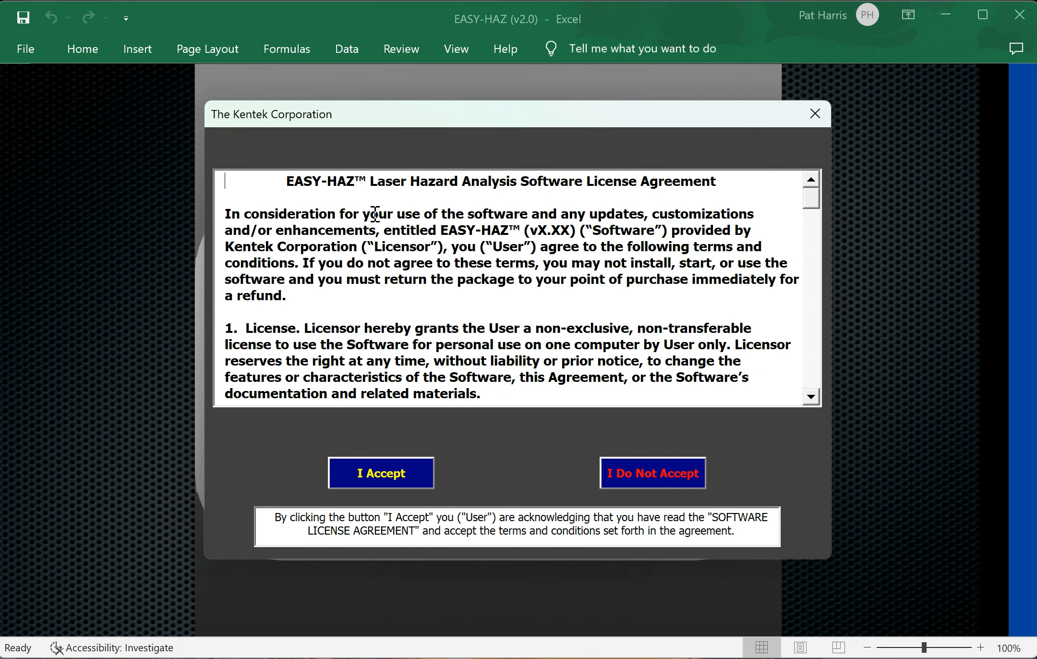
{"action": "left_click", "coordinate": [398, 478]}
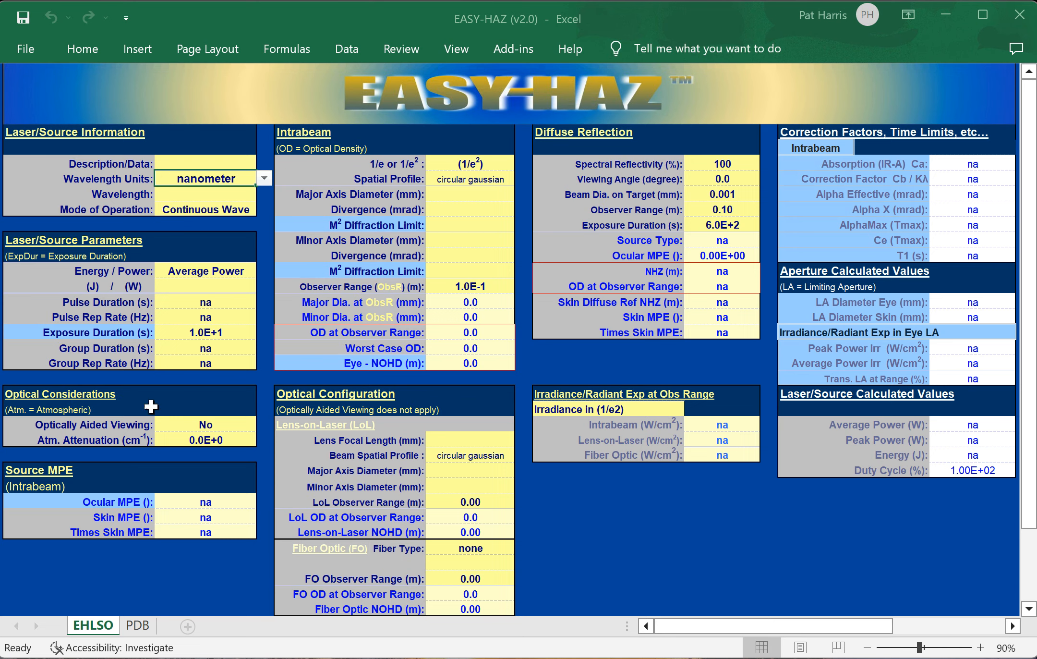
Step: Look over the PDB sheet, return to the EHLSO sheet and view the commands in its EasyHazLSO add-in menu
{"action": "left_click", "coordinate": [138, 625]}
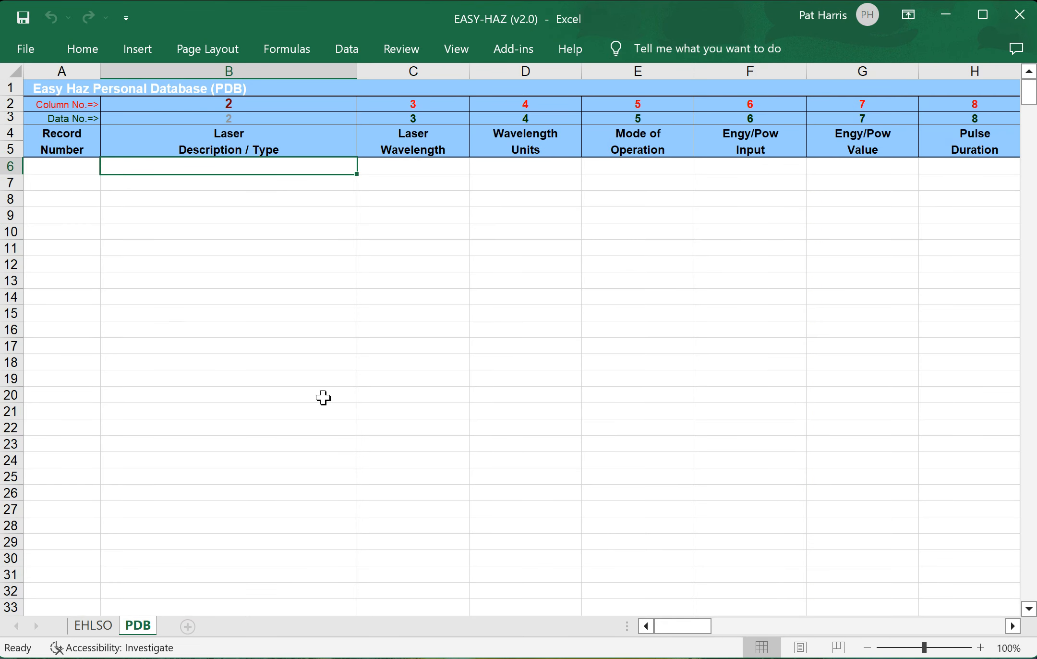
{"action": "left_click", "coordinate": [101, 626]}
{"action": "left_click", "coordinate": [513, 49]}
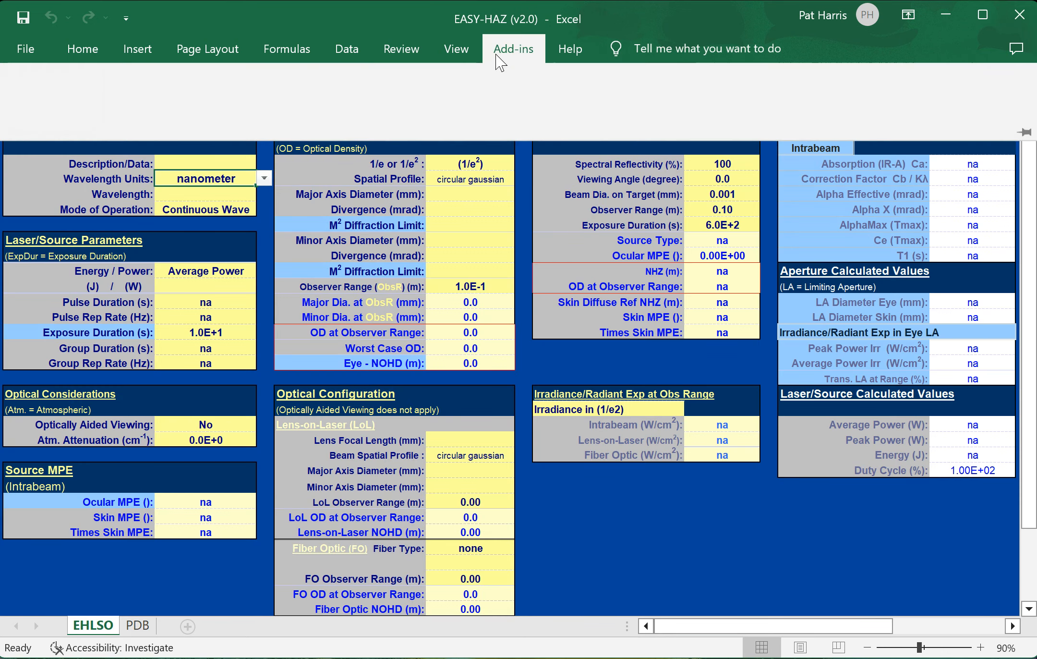
{"action": "left_click", "coordinate": [54, 77]}
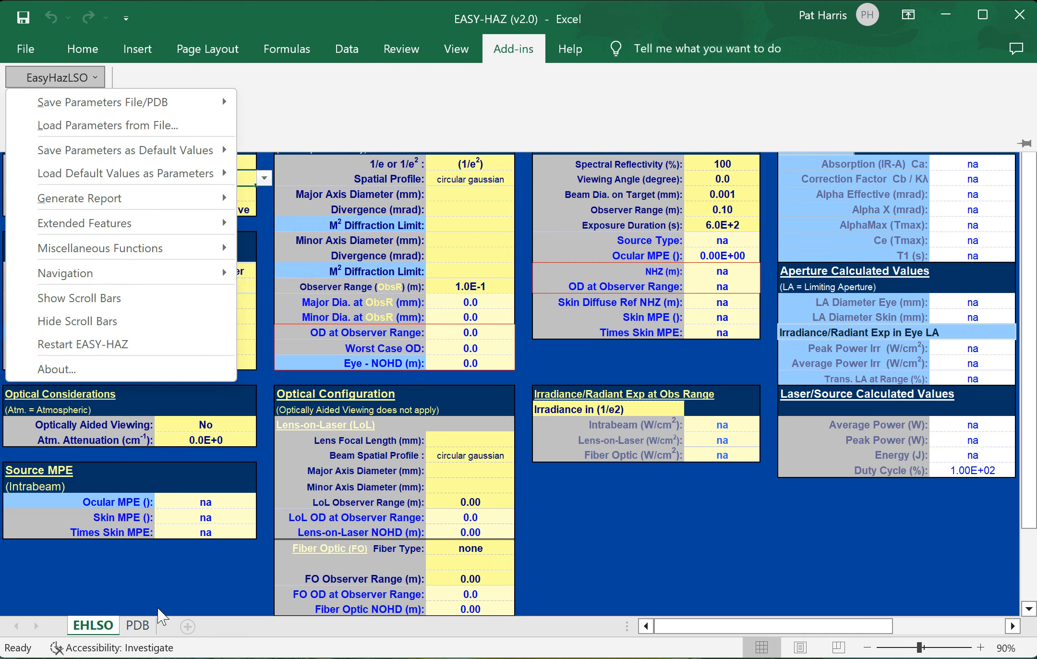
Step: View the commands in the PDB sheet's EasyHazPDB add-in menu and return to the EHLSO sheet
{"action": "left_click", "coordinate": [137, 630]}
{"action": "left_click", "coordinate": [136, 628]}
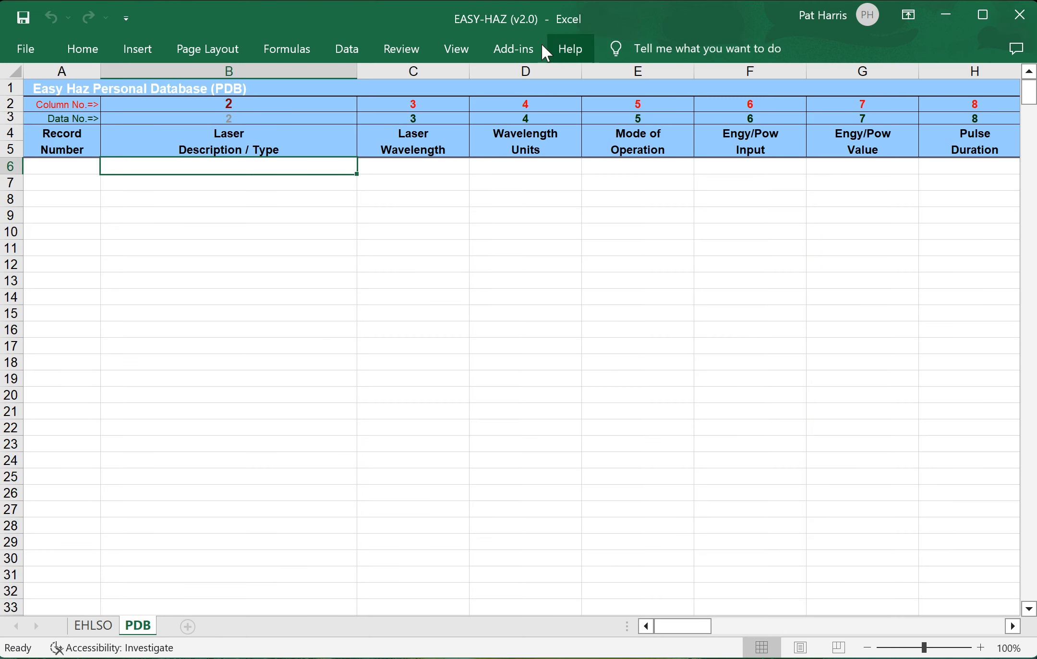
{"action": "left_click", "coordinate": [513, 48]}
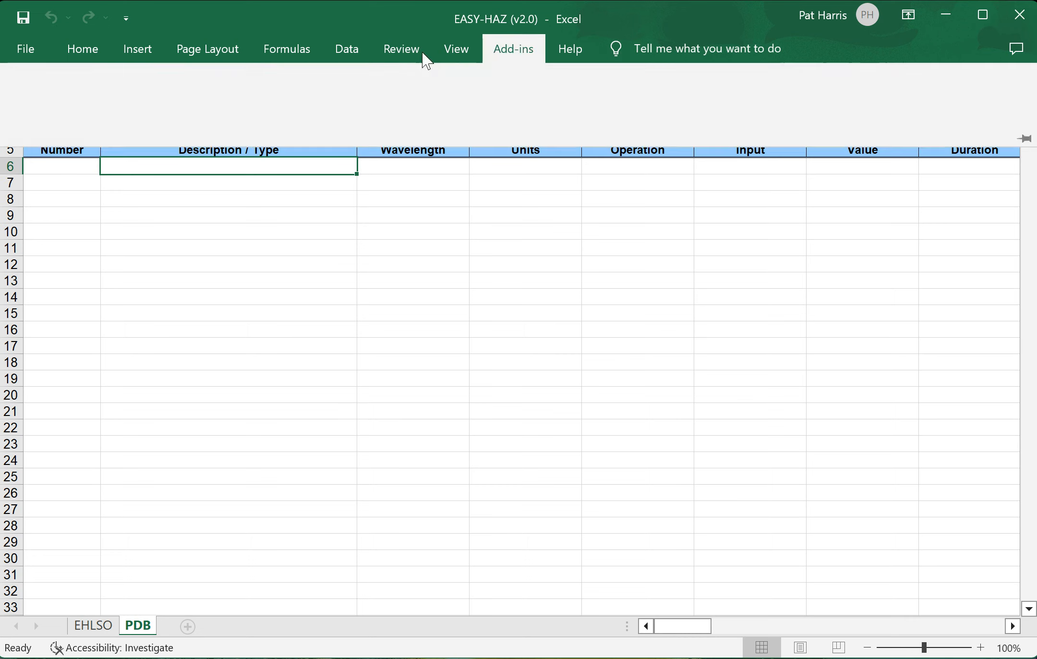
{"action": "left_click", "coordinate": [76, 80]}
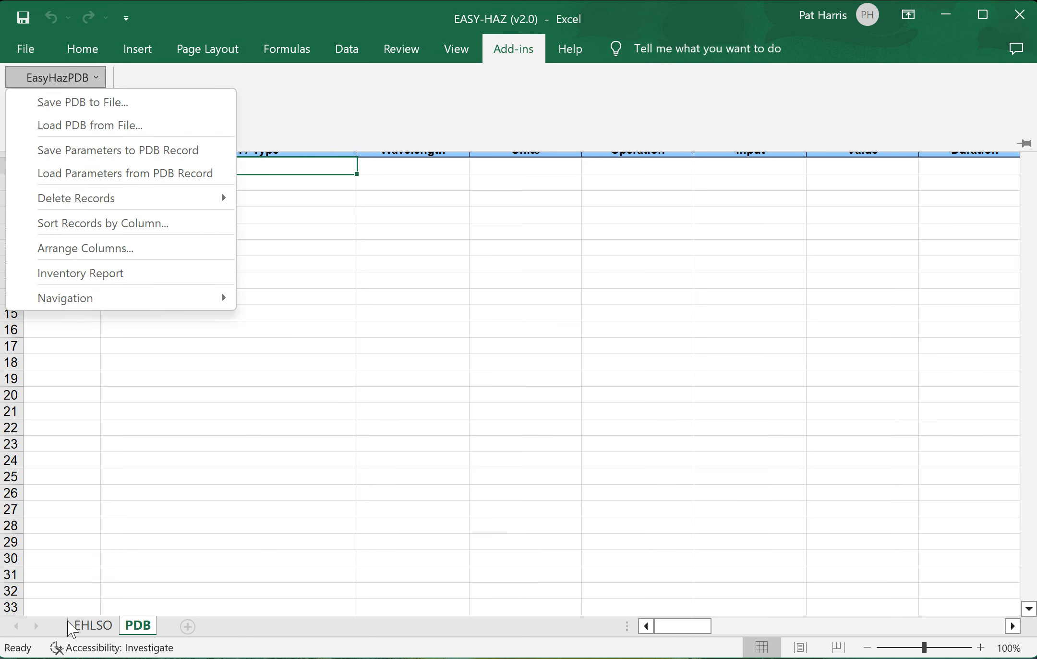
{"action": "left_click", "coordinate": [85, 634]}
{"action": "left_click", "coordinate": [85, 634]}
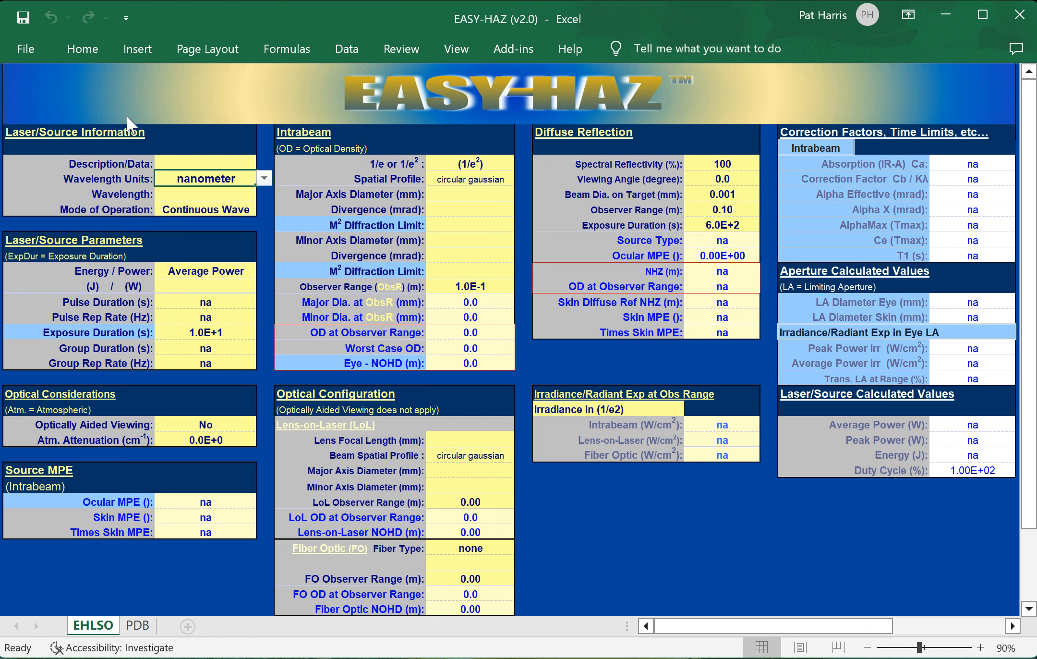
Step: Examine the EasyHazLSO add-in options for saving parameters to a file or PDB and for saving and loading default values
{"action": "left_click", "coordinate": [25, 48]}
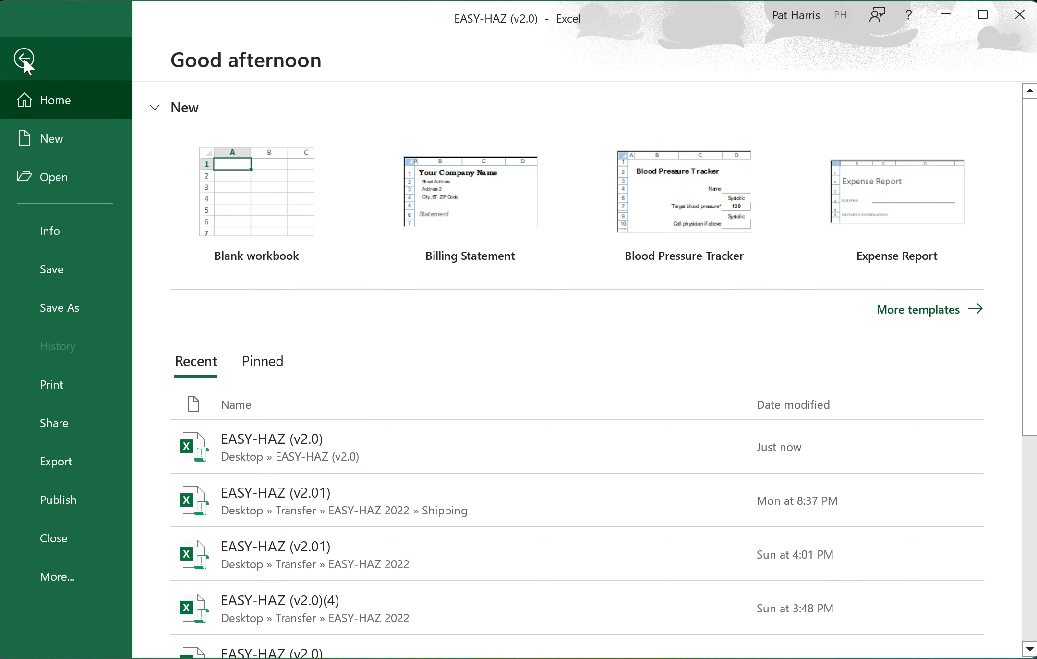
{"action": "left_click", "coordinate": [22, 58]}
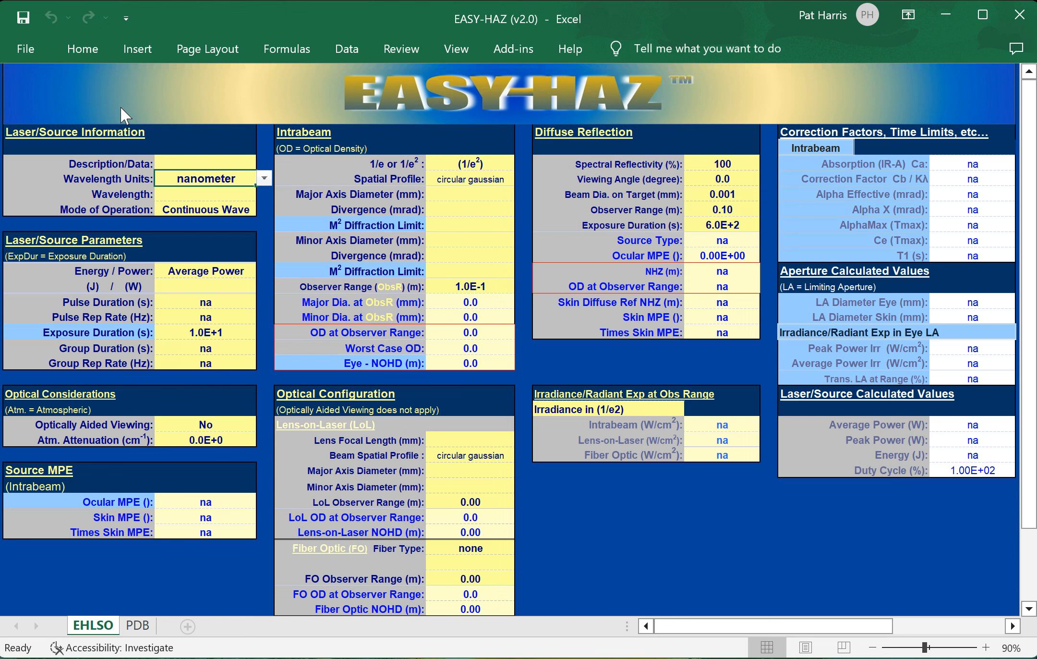
{"action": "left_click", "coordinate": [517, 43]}
{"action": "left_click", "coordinate": [70, 78]}
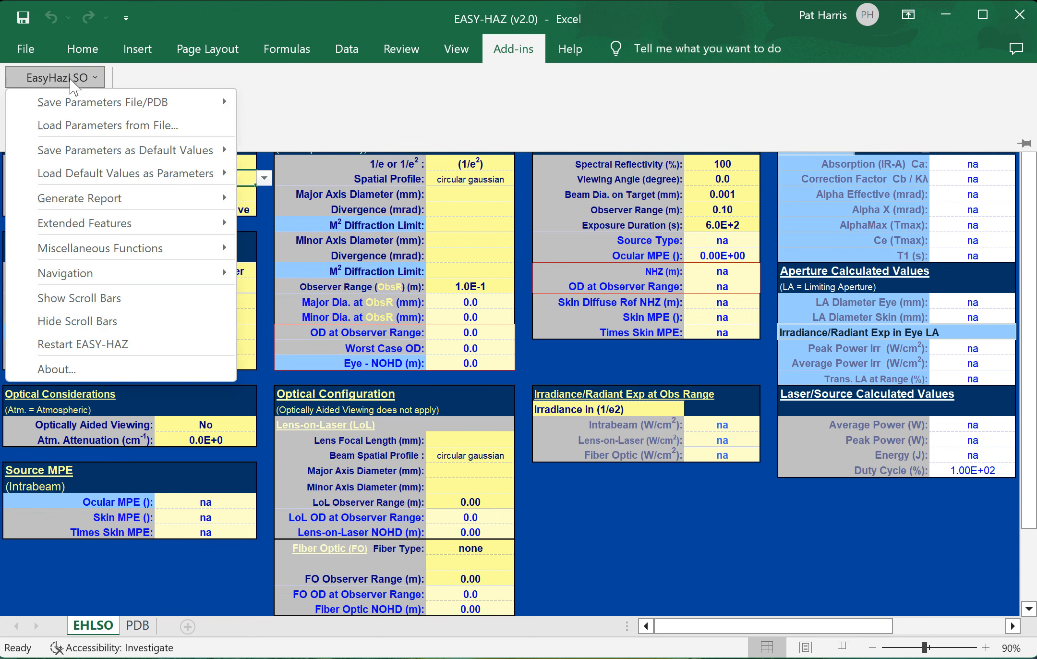
{"action": "mouse_move", "coordinate": [73, 102]}
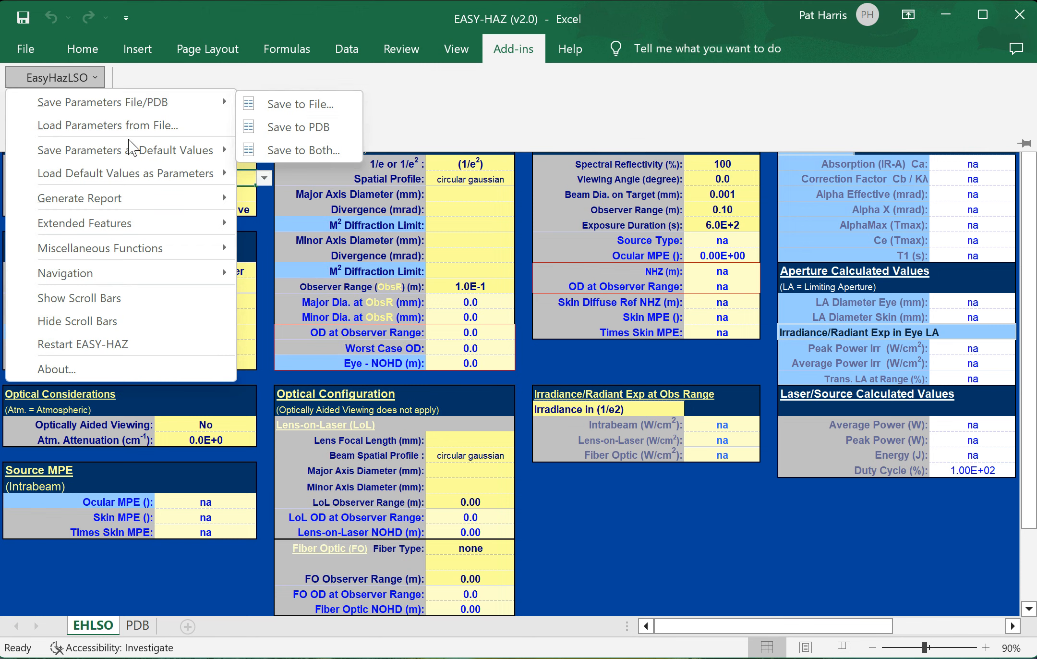
{"action": "mouse_move", "coordinate": [134, 150]}
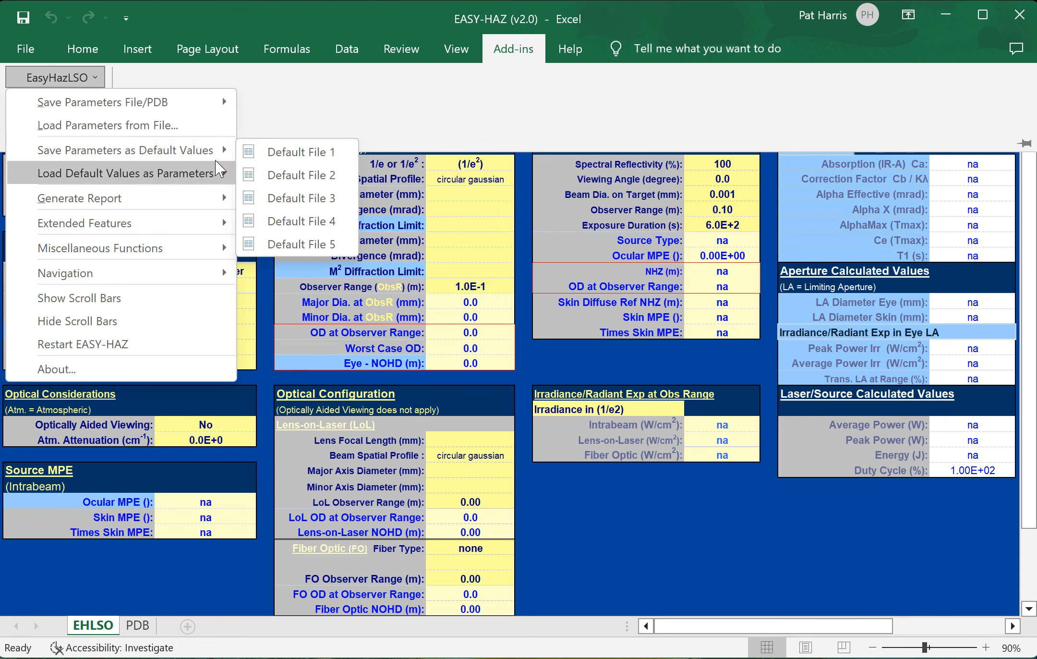
{"action": "mouse_move", "coordinate": [152, 176]}
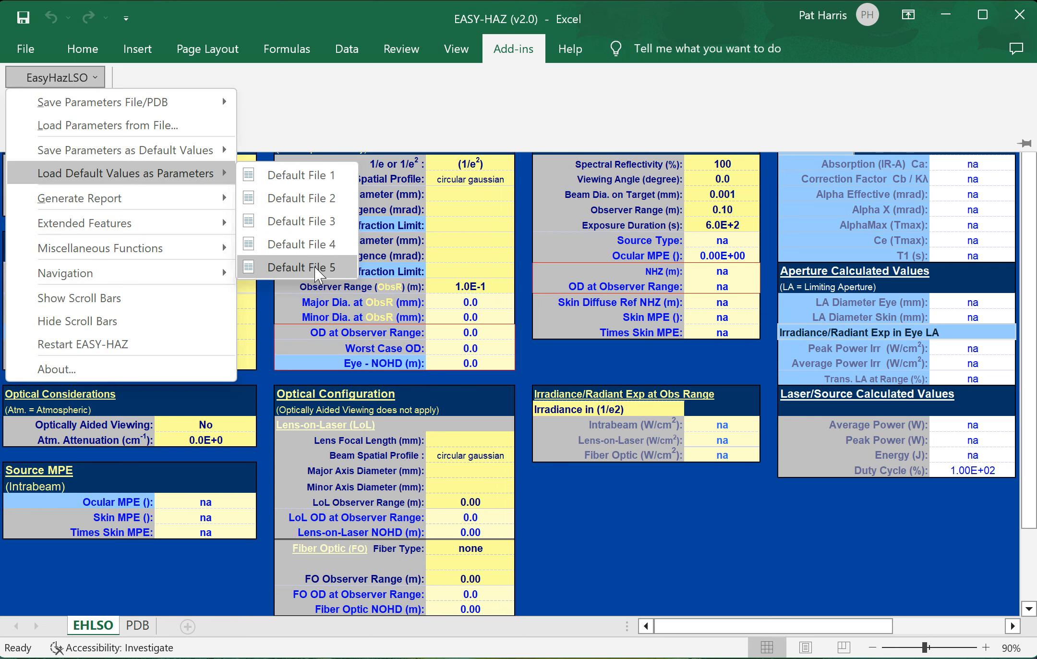
{"action": "left_click", "coordinate": [259, 197]}
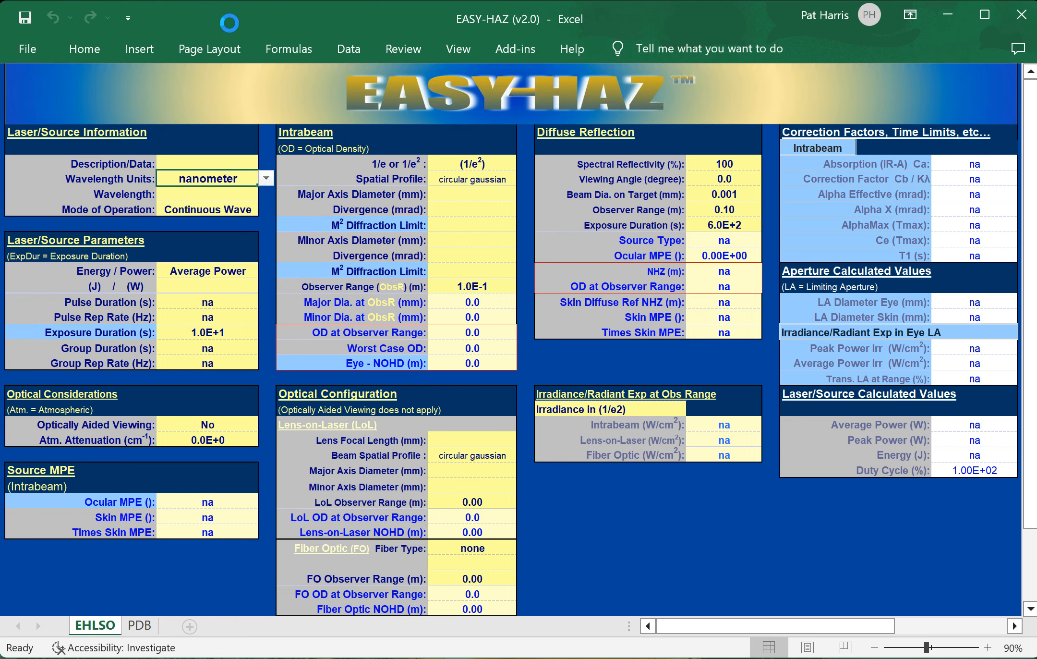
Step: Try to save the workbook with Excel's own Save command, answering No to the EASY-HAZ warning
{"action": "left_click", "coordinate": [27, 48]}
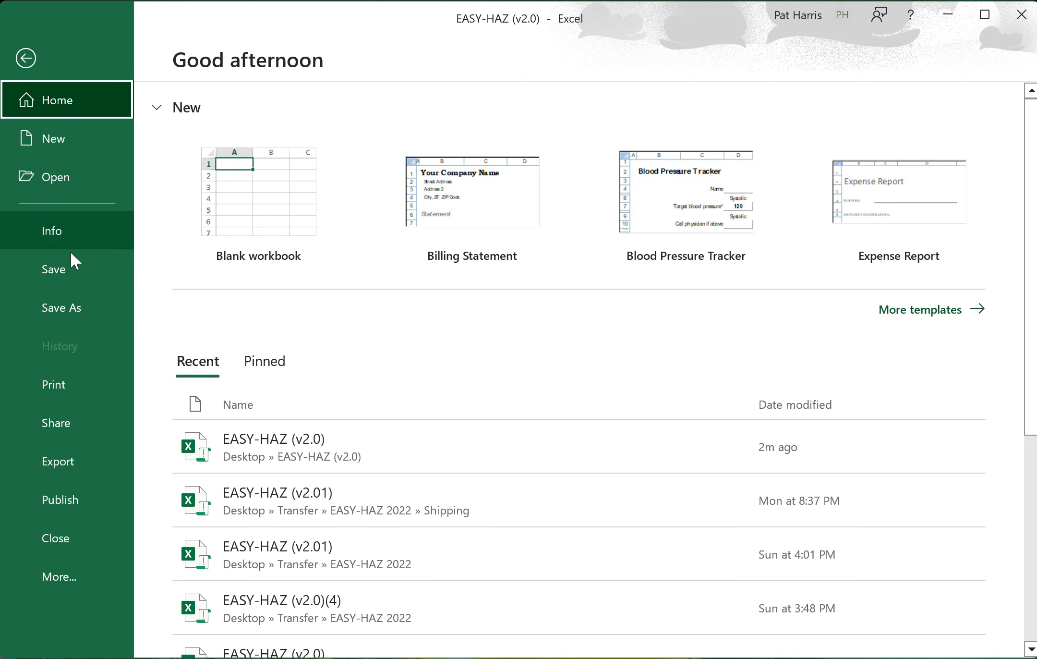
{"action": "left_click", "coordinate": [57, 267]}
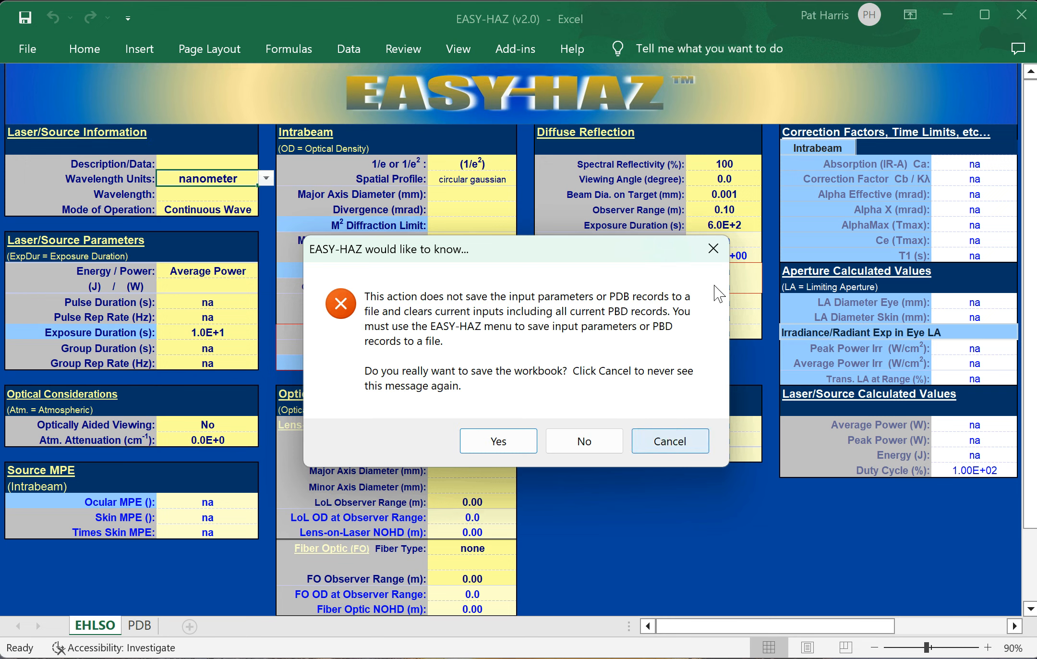
{"action": "left_click", "coordinate": [583, 440]}
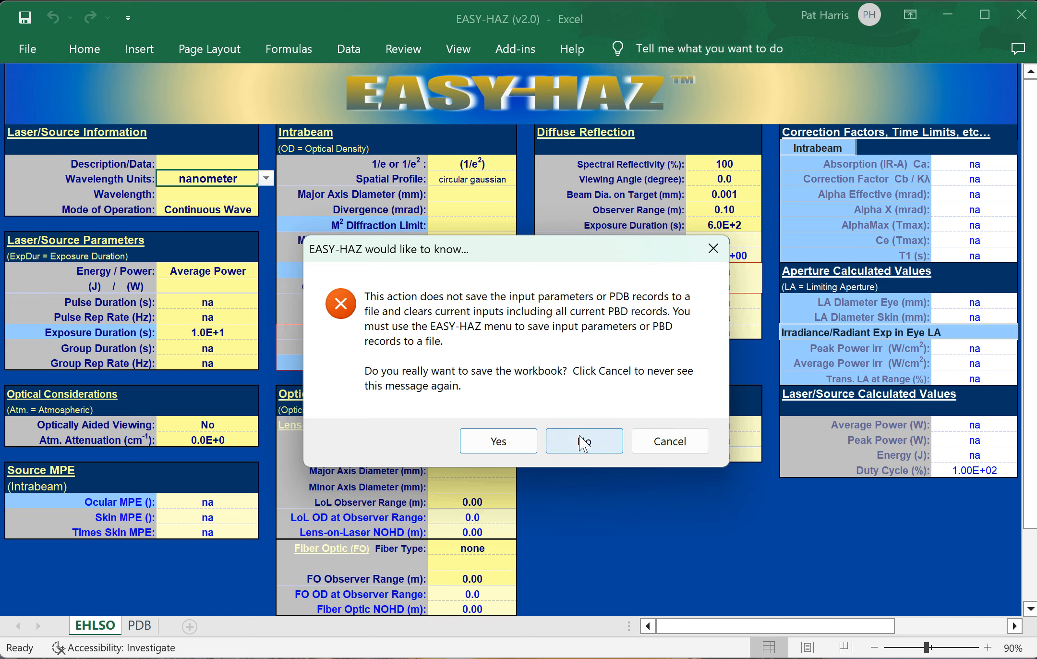
{"action": "left_click", "coordinate": [500, 50]}
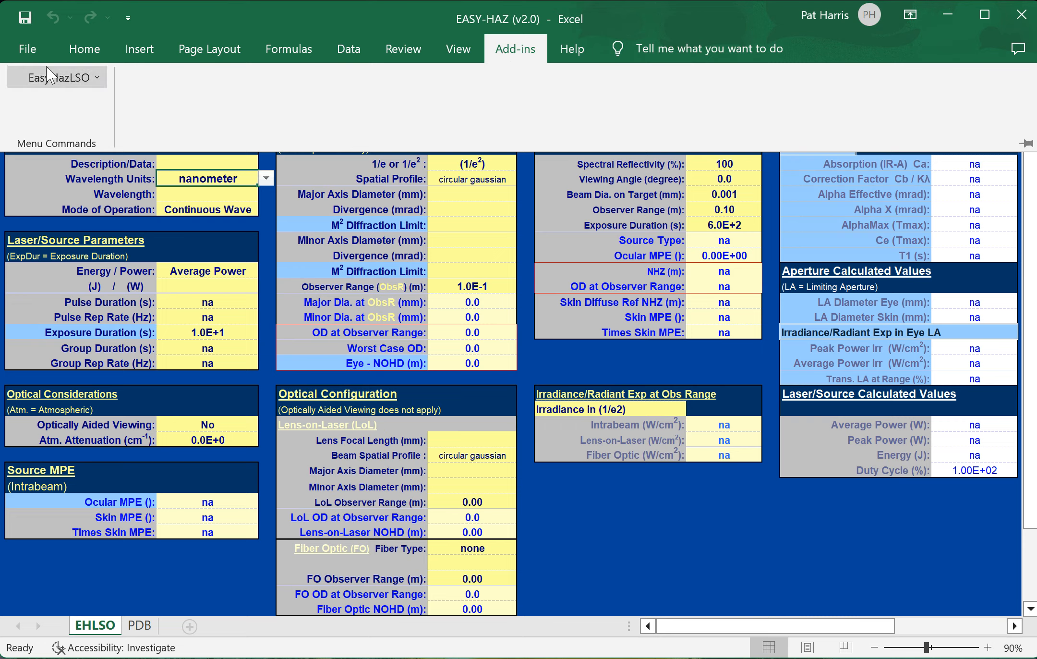
Step: Save the workbook again, cancel the EASY-HAZ warning so it never reappears, and repeat the save as a check
{"action": "left_click", "coordinate": [27, 50]}
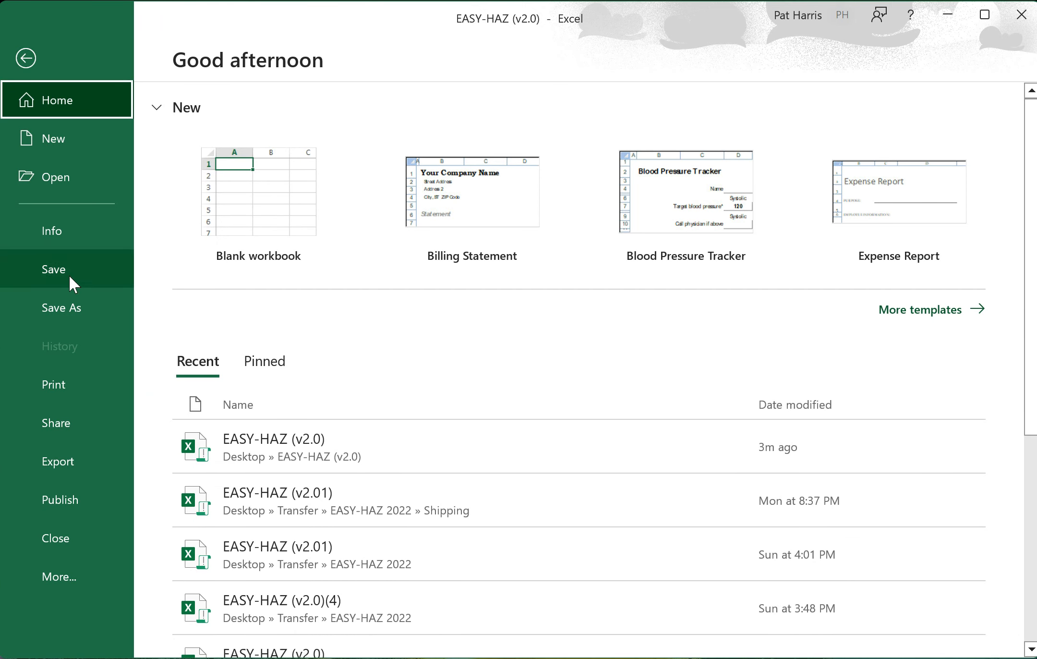
{"action": "left_click", "coordinate": [72, 278]}
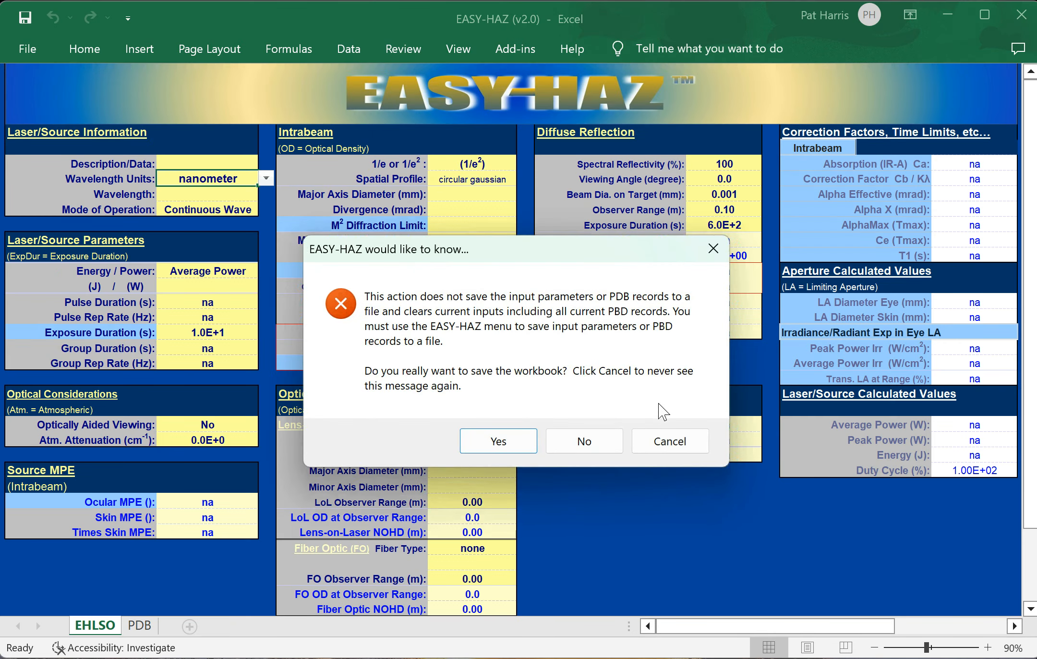
{"action": "left_click", "coordinate": [670, 441]}
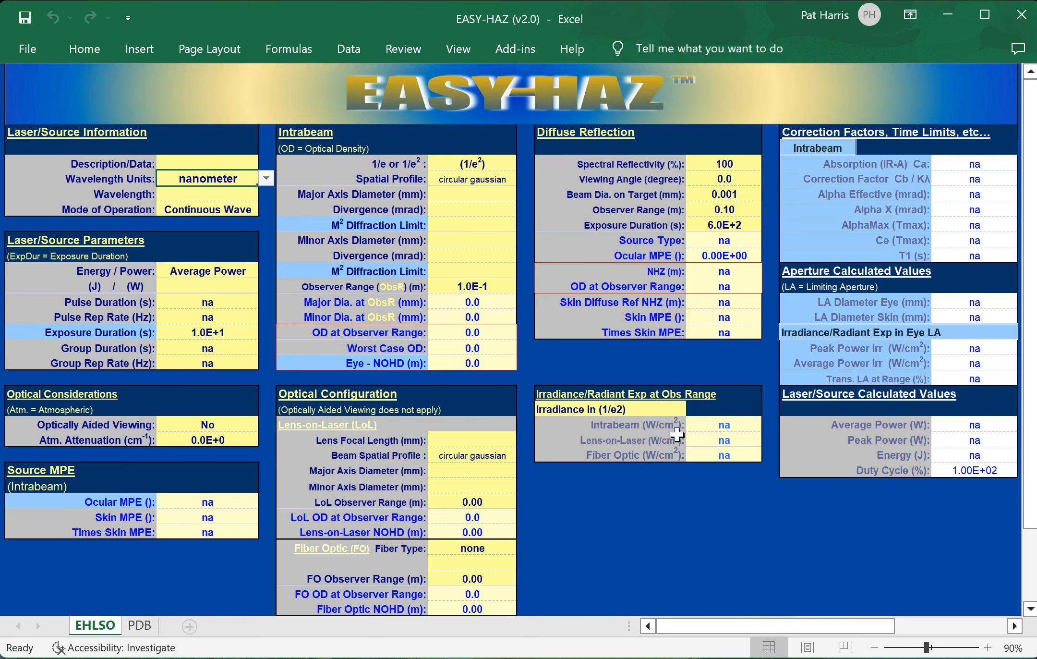
{"action": "left_click", "coordinate": [19, 48]}
{"action": "left_click", "coordinate": [75, 269]}
Step: View the EasyHazLSO add-in menu's commands on the EHLSO sheet and close the menu
{"action": "left_click", "coordinate": [515, 49]}
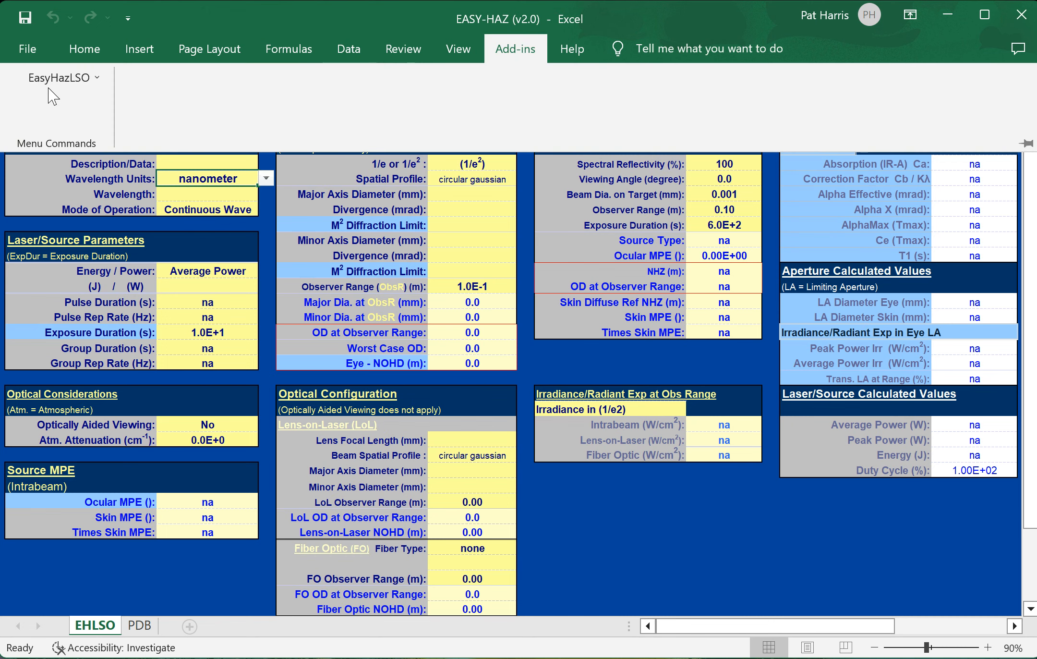
{"action": "left_click", "coordinate": [53, 83]}
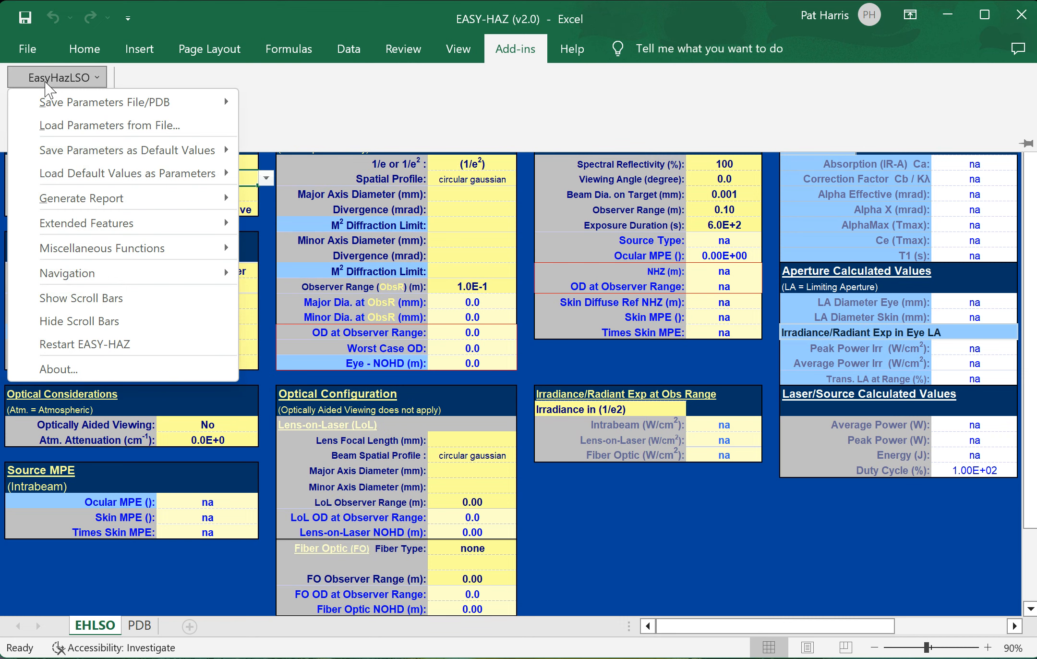
{"action": "left_click", "coordinate": [416, 23]}
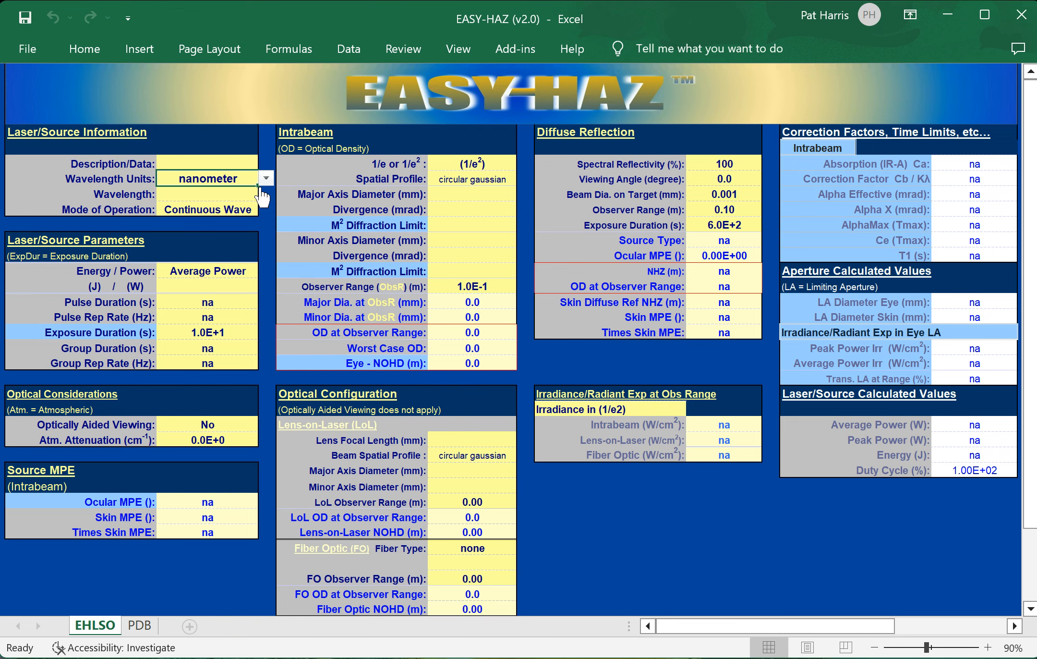
Step: Set the laser wavelength to 532 nanometers and the average power to 1 W
{"action": "left_click", "coordinate": [233, 193]}
{"action": "type", "text": "532"}
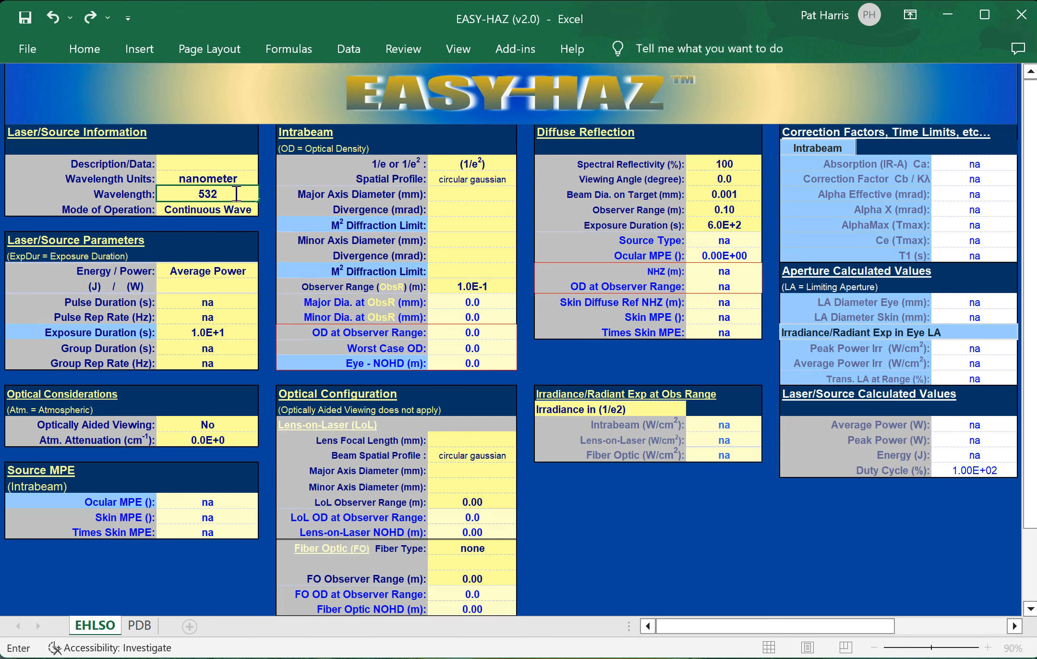
{"action": "key", "text": "Return"}
{"action": "left_click", "coordinate": [238, 285]}
{"action": "type", "text": "1"}
{"action": "key", "text": "Return"}
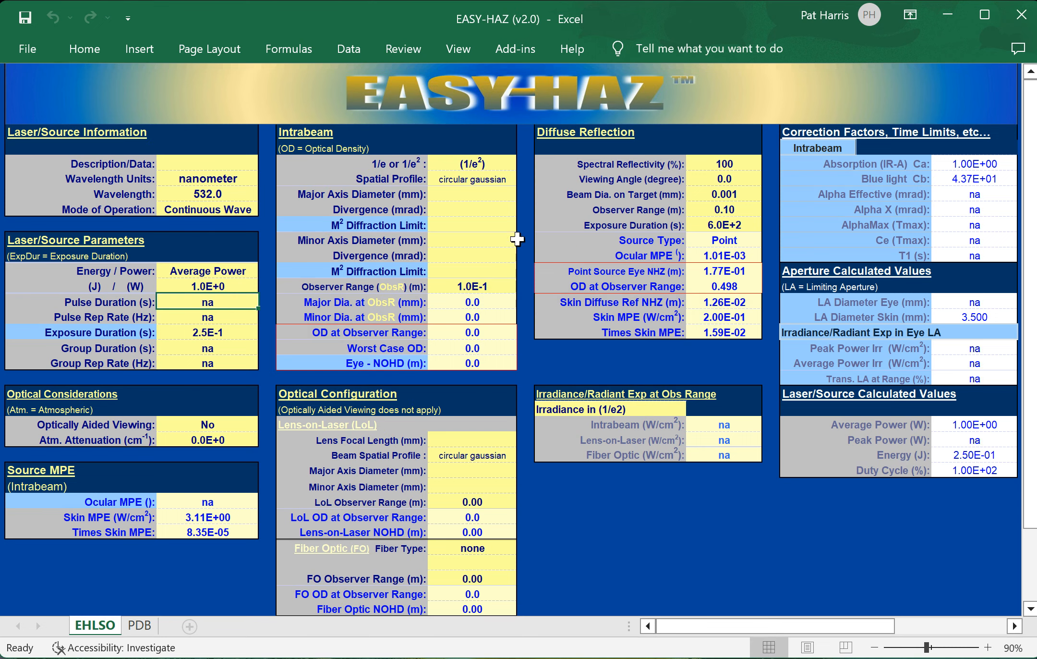
Step: Set the intrabeam major axis diameter to 1 mm and its divergence to 1 mrad
{"action": "left_click", "coordinate": [497, 194]}
{"action": "type", "text": "1"}
{"action": "key", "text": "Return"}
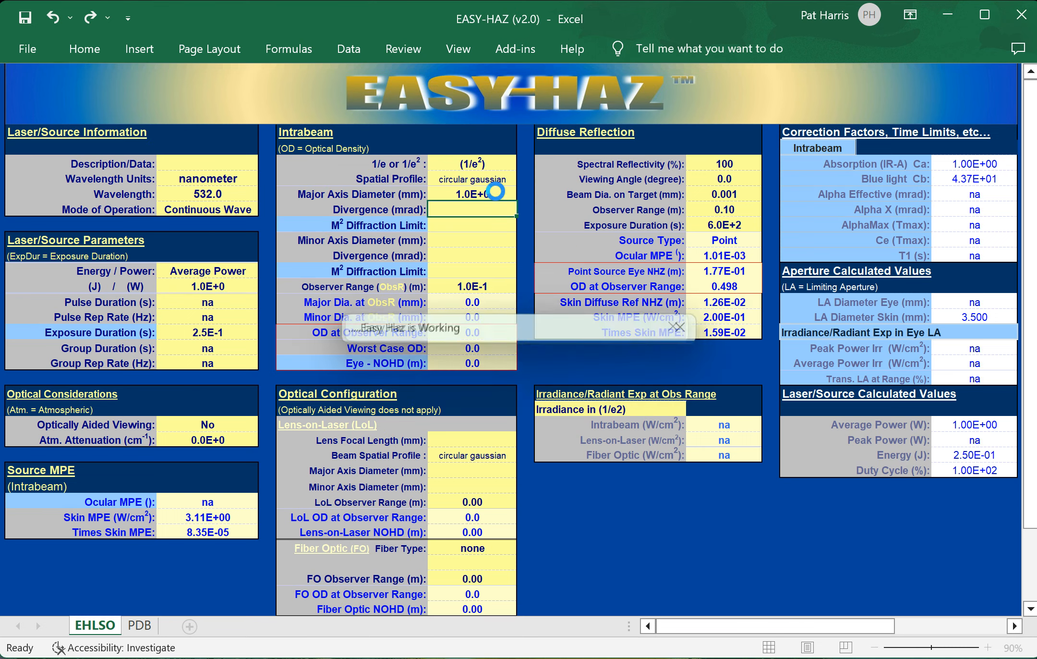
{"action": "type", "text": "1"}
{"action": "key", "text": "Return"}
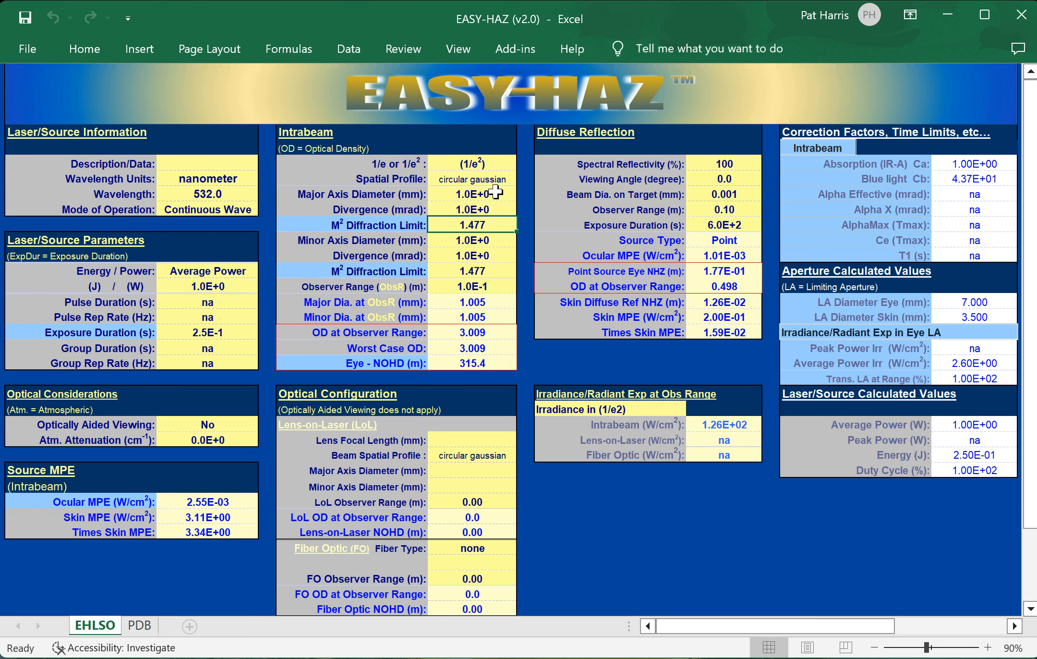
Step: Generate the Laser Hazard Analysis Report from the EasyHazLSO add-in commands
{"action": "left_click", "coordinate": [502, 50]}
{"action": "left_click", "coordinate": [65, 80]}
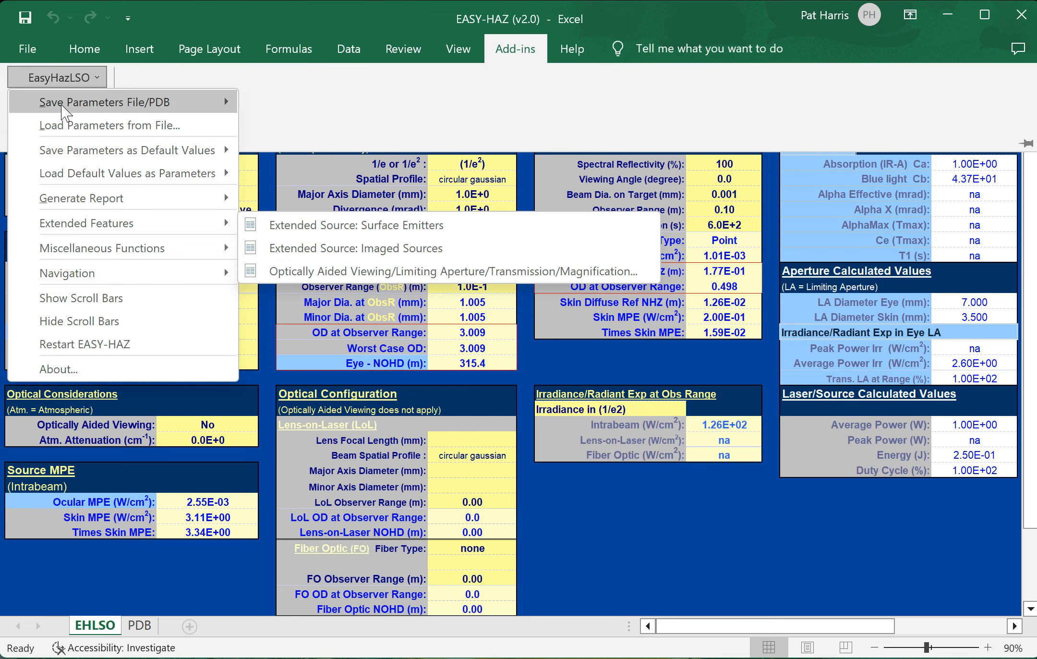
{"action": "mouse_move", "coordinate": [63, 106]}
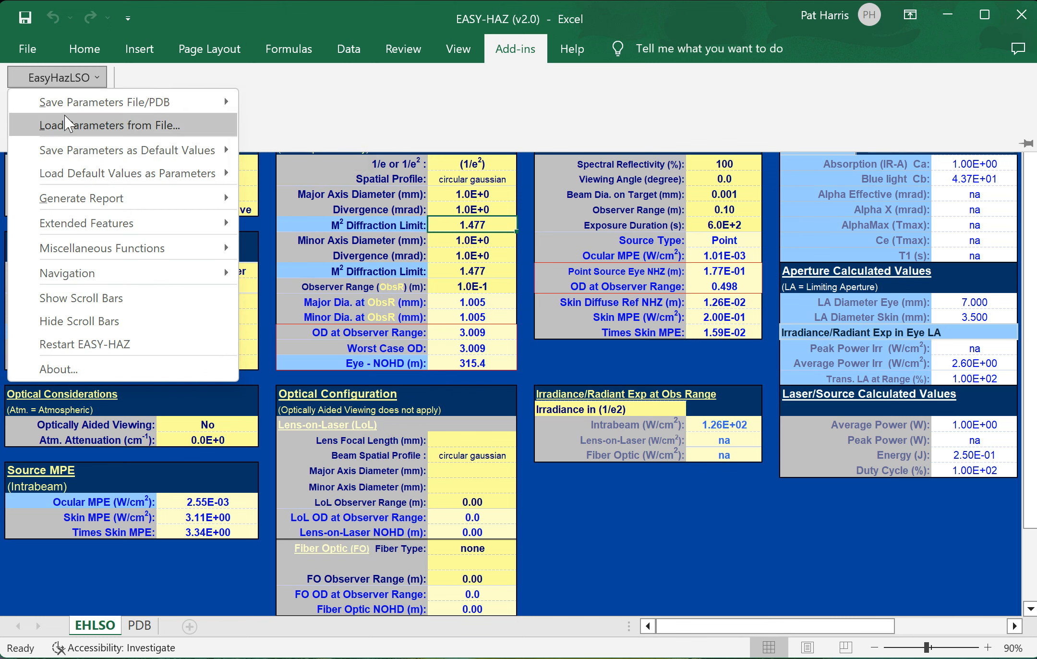
{"action": "mouse_move", "coordinate": [103, 197]}
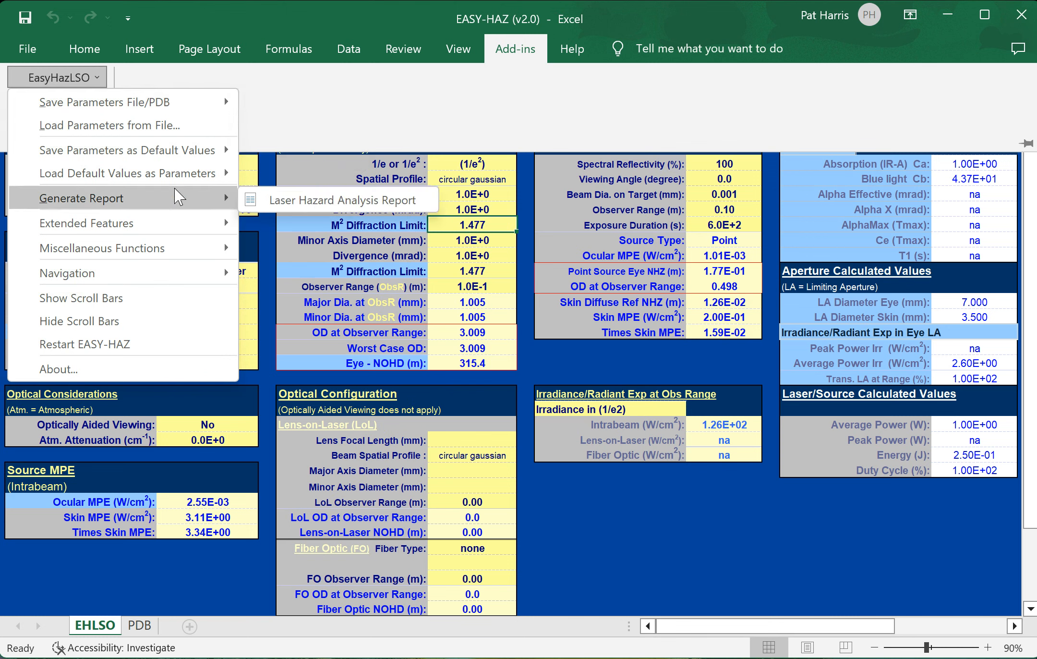
{"action": "left_click", "coordinate": [313, 202]}
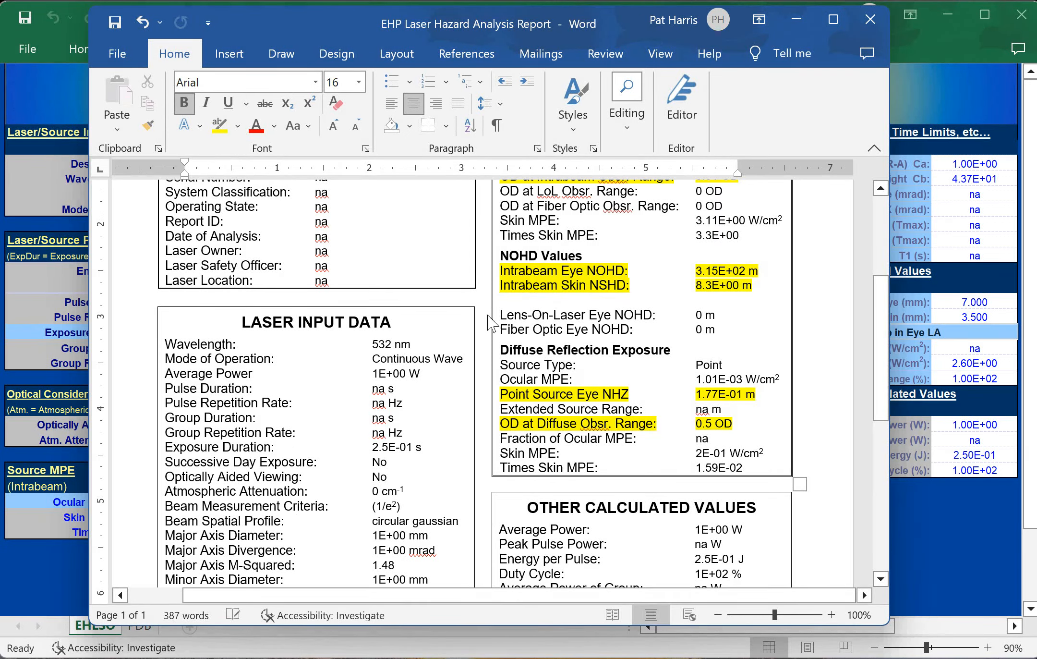
Step: Review the generated report's laser input data, safety results, highlighted NOHD and OD values, and other calculated values
{"action": "scroll", "coordinate": [481, 324], "scroll_direction": "up", "scroll_amount": 3}
{"action": "scroll", "coordinate": [482, 324], "scroll_direction": "up", "scroll_amount": 1}
{"action": "scroll", "coordinate": [431, 393], "scroll_direction": "down", "scroll_amount": 8}
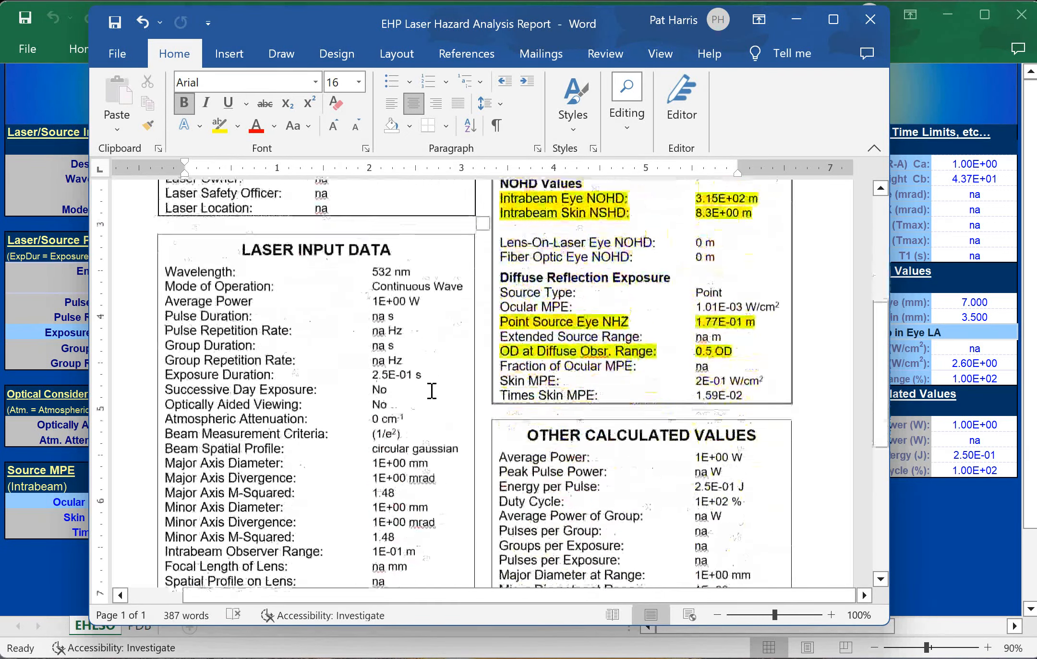
{"action": "scroll", "coordinate": [432, 392], "scroll_direction": "down", "scroll_amount": 2}
{"action": "scroll", "coordinate": [432, 392], "scroll_direction": "up", "scroll_amount": 6}
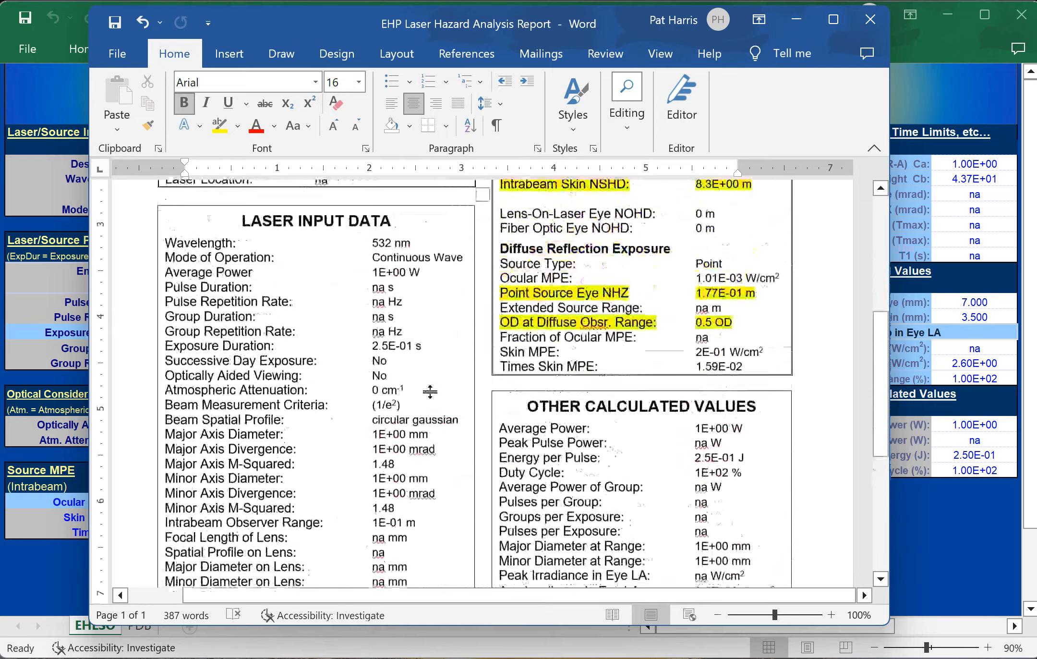
{"action": "scroll", "coordinate": [432, 392], "scroll_direction": "up", "scroll_amount": 1}
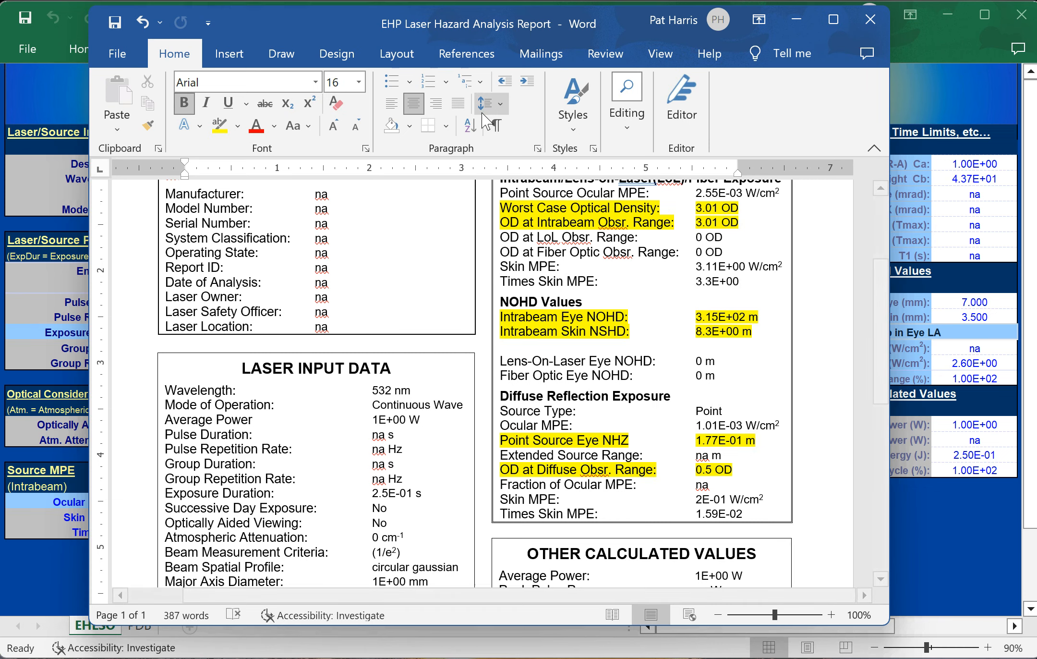
{"action": "scroll", "coordinate": [457, 250], "scroll_direction": "up", "scroll_amount": 3}
{"action": "scroll", "coordinate": [456, 250], "scroll_direction": "down", "scroll_amount": 3}
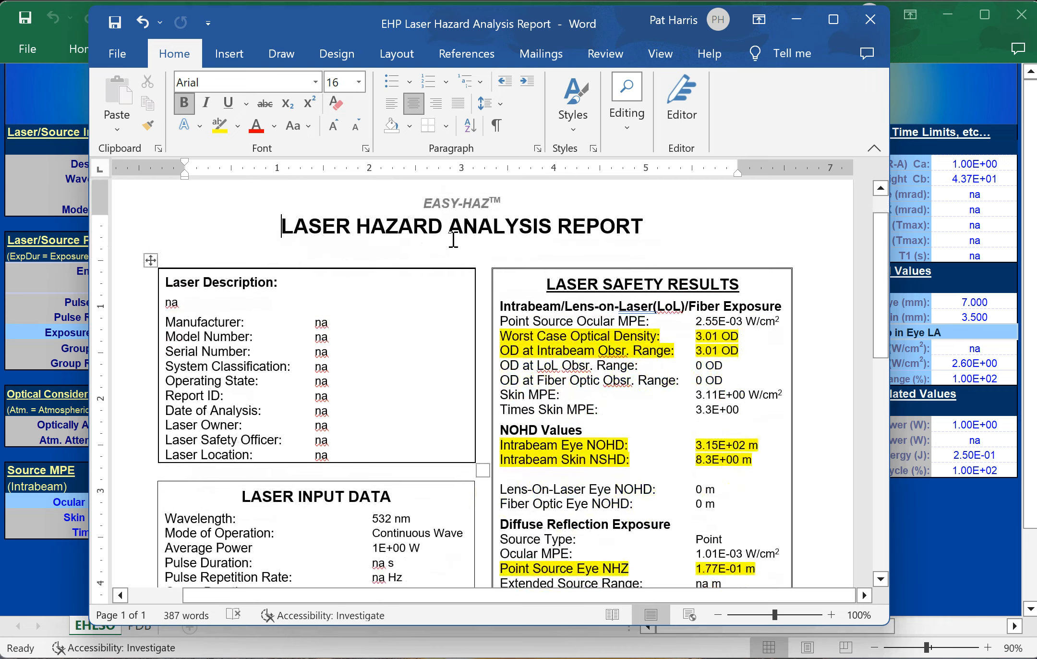
Step: Save the generated Laser Hazard Analysis Report in Word
{"action": "left_click", "coordinate": [117, 54]}
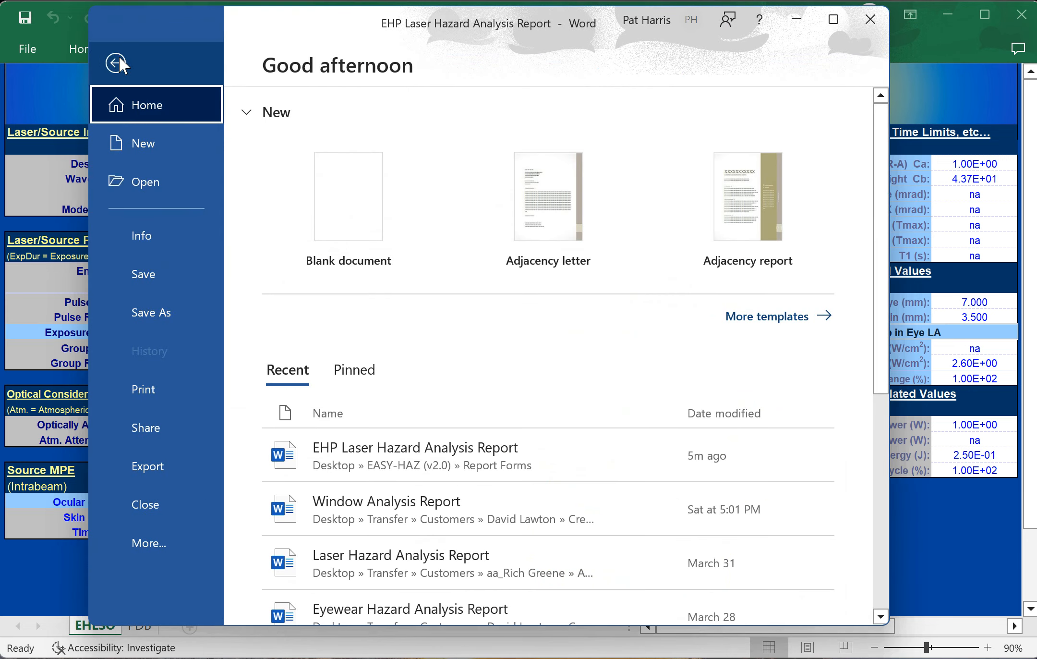
{"action": "left_click", "coordinate": [143, 272]}
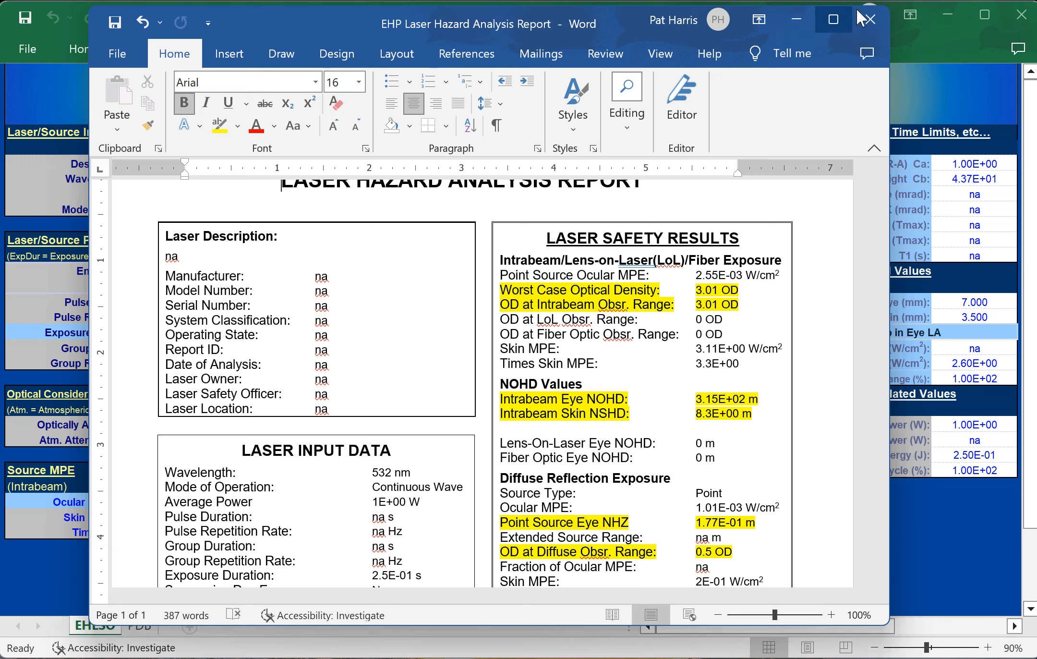
Step: Close the generated report and open the saved EHP Laser Hazard Analysis Report from the Report Forms folder in File Explorer
{"action": "left_click", "coordinate": [870, 19]}
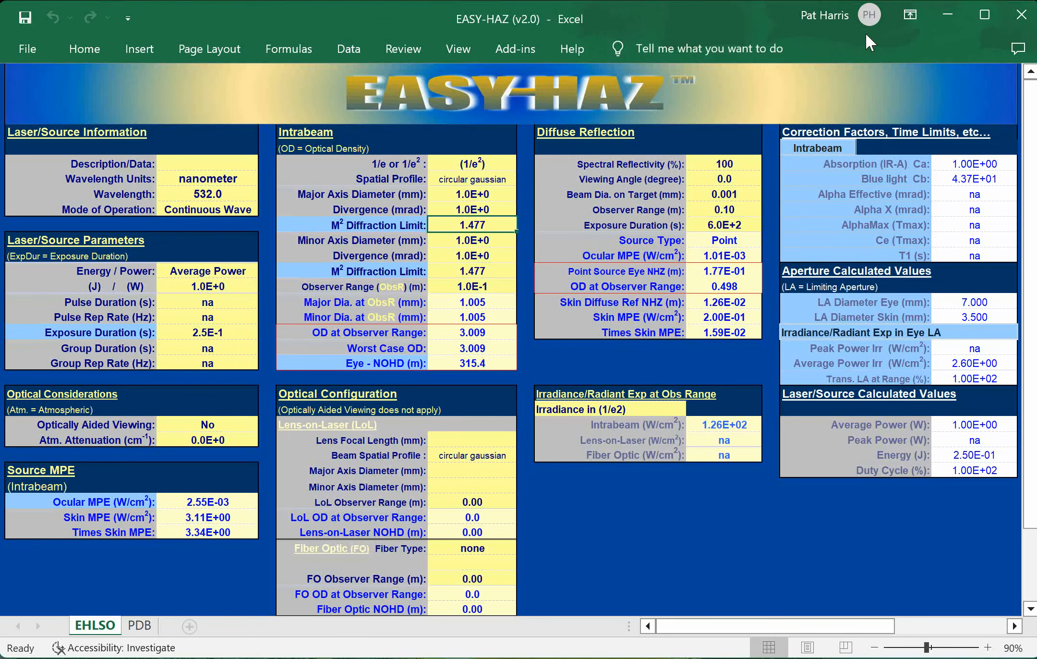
{"action": "key", "text": "alt+Tab"}
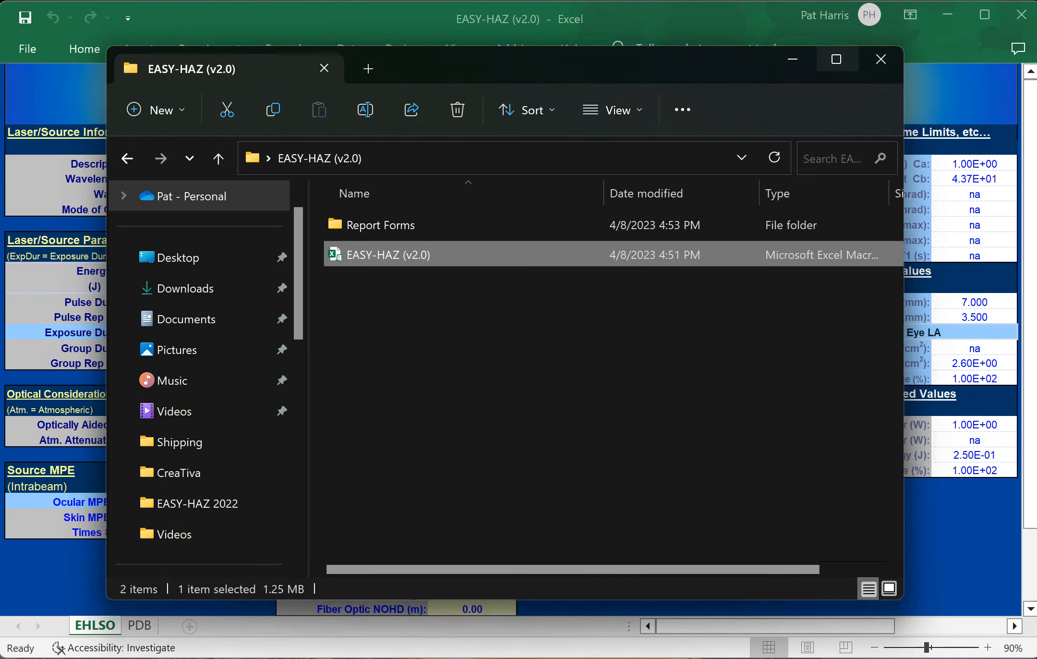
{"action": "left_click", "coordinate": [390, 225]}
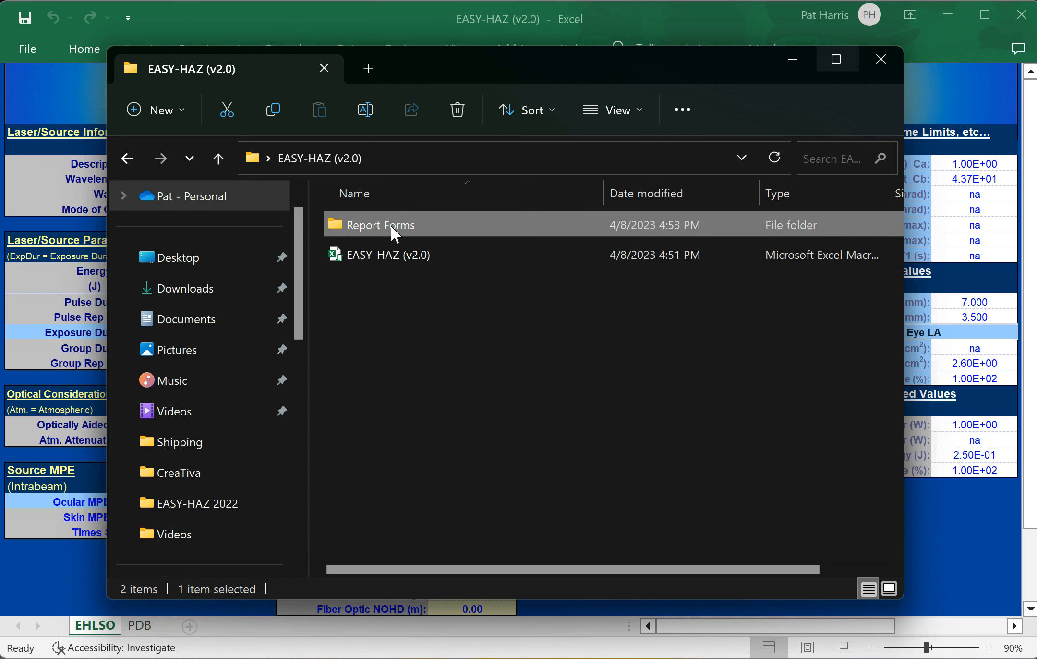
{"action": "double_click", "coordinate": [390, 225]}
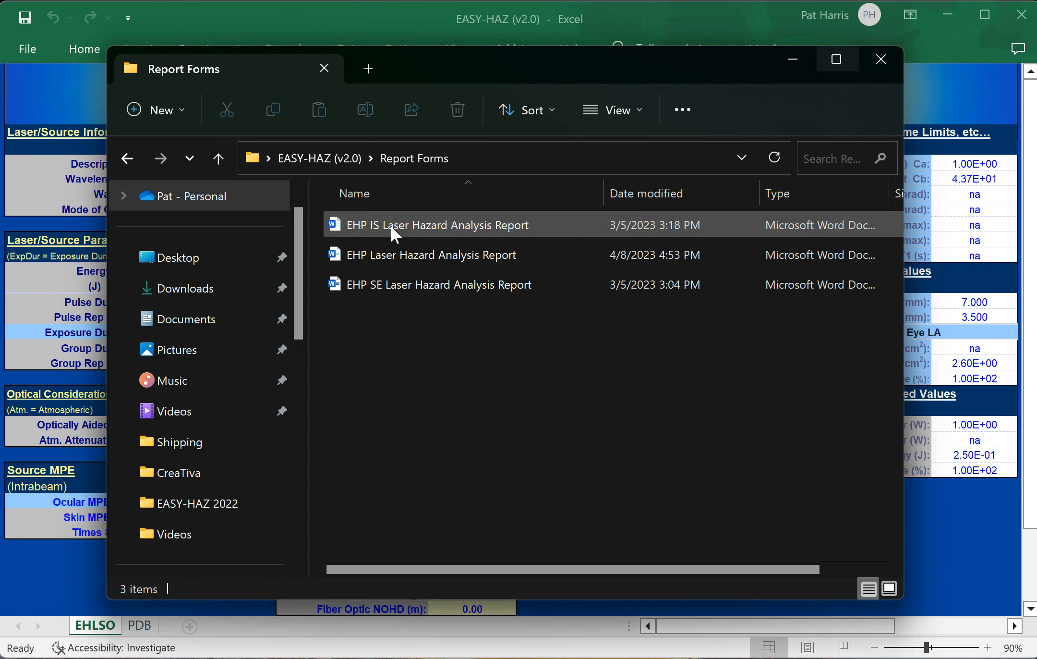
{"action": "double_click", "coordinate": [390, 254]}
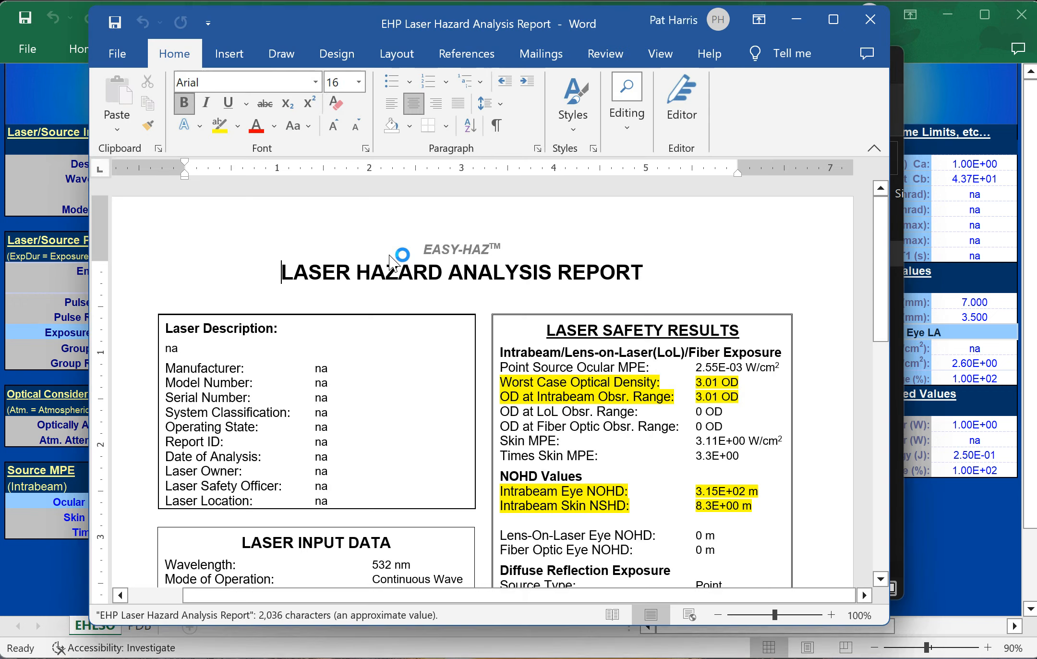
Step: Review the saved report's input data, safety results and other calculated values, and return to the EASY-HAZ workbook
{"action": "scroll", "coordinate": [393, 266], "scroll_direction": "down", "scroll_amount": 5}
{"action": "scroll", "coordinate": [395, 266], "scroll_direction": "down", "scroll_amount": 5}
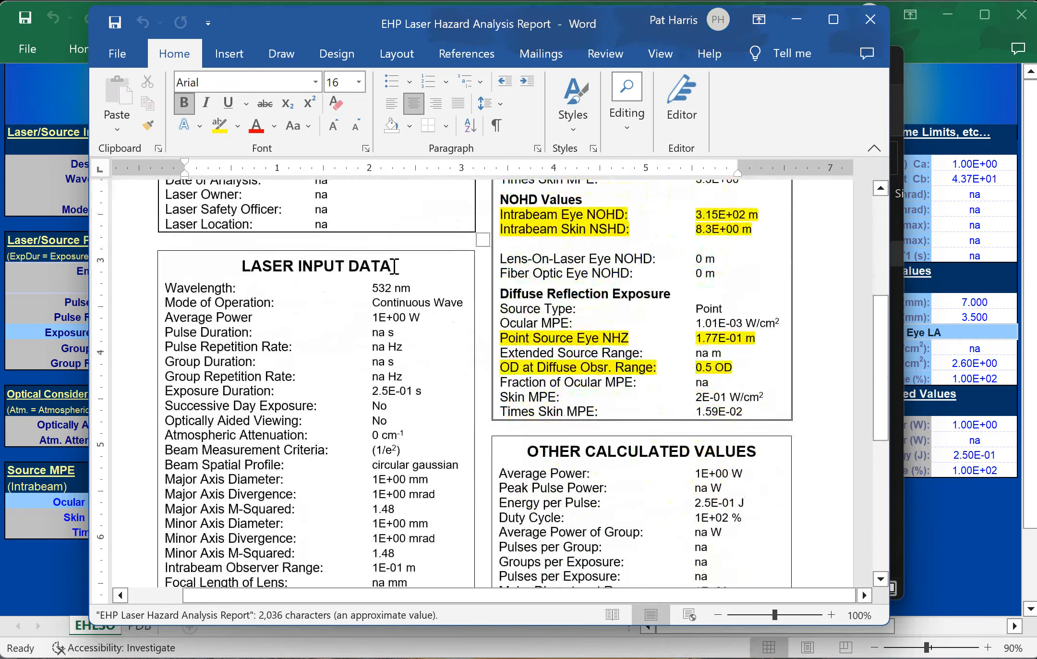
{"action": "scroll", "coordinate": [395, 266], "scroll_direction": "down", "scroll_amount": 1}
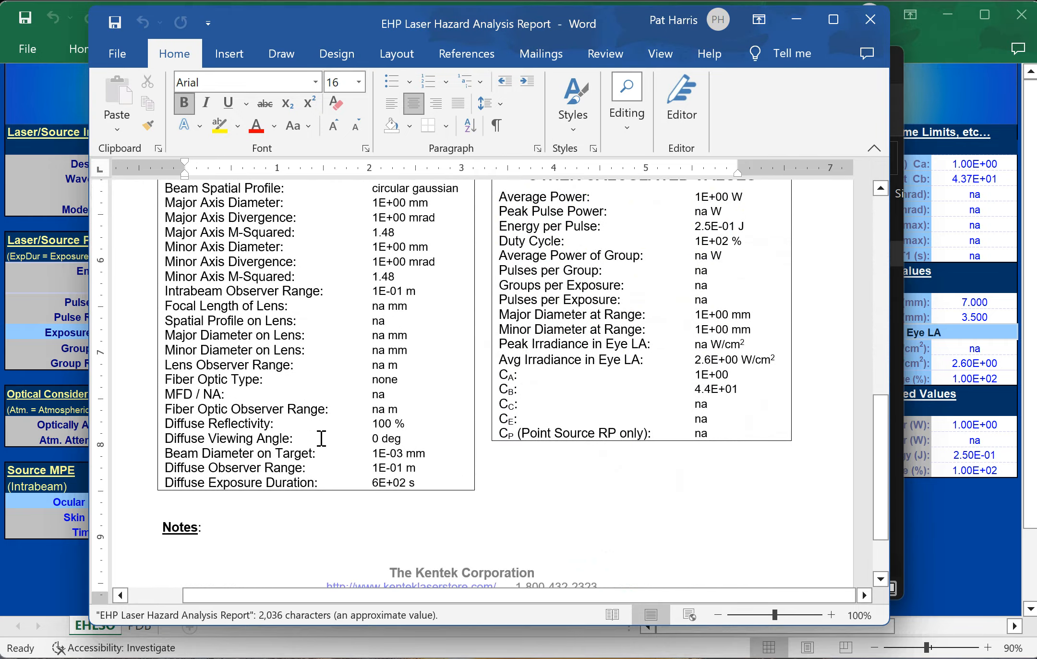
{"action": "scroll", "coordinate": [421, 345], "scroll_direction": "up", "scroll_amount": 1}
{"action": "scroll", "coordinate": [422, 345], "scroll_direction": "up", "scroll_amount": 4}
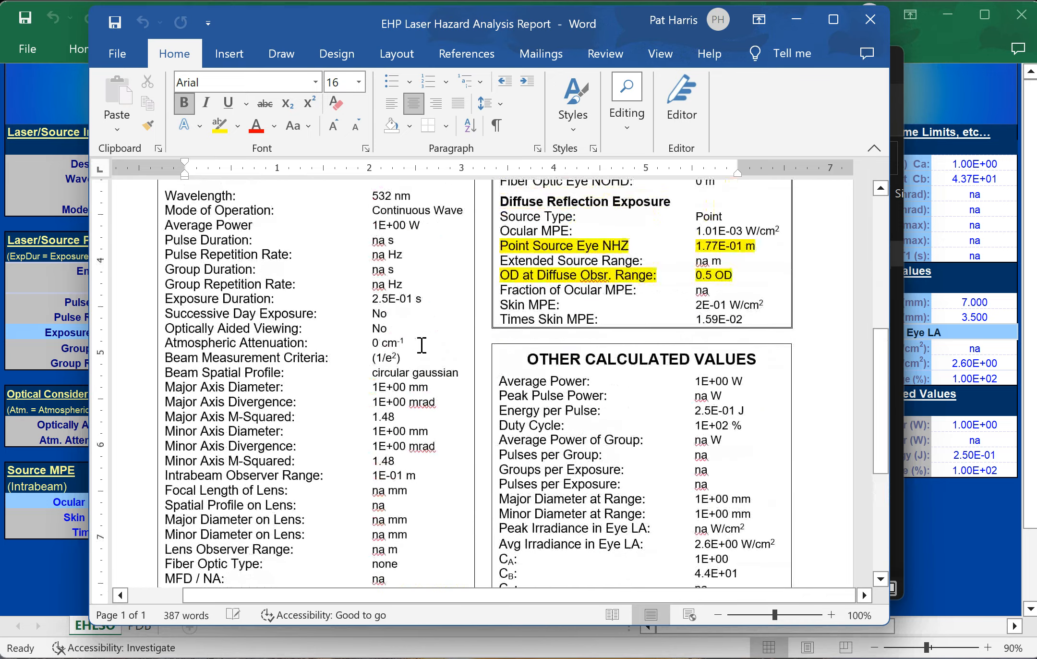
{"action": "scroll", "coordinate": [420, 346], "scroll_direction": "up", "scroll_amount": 3}
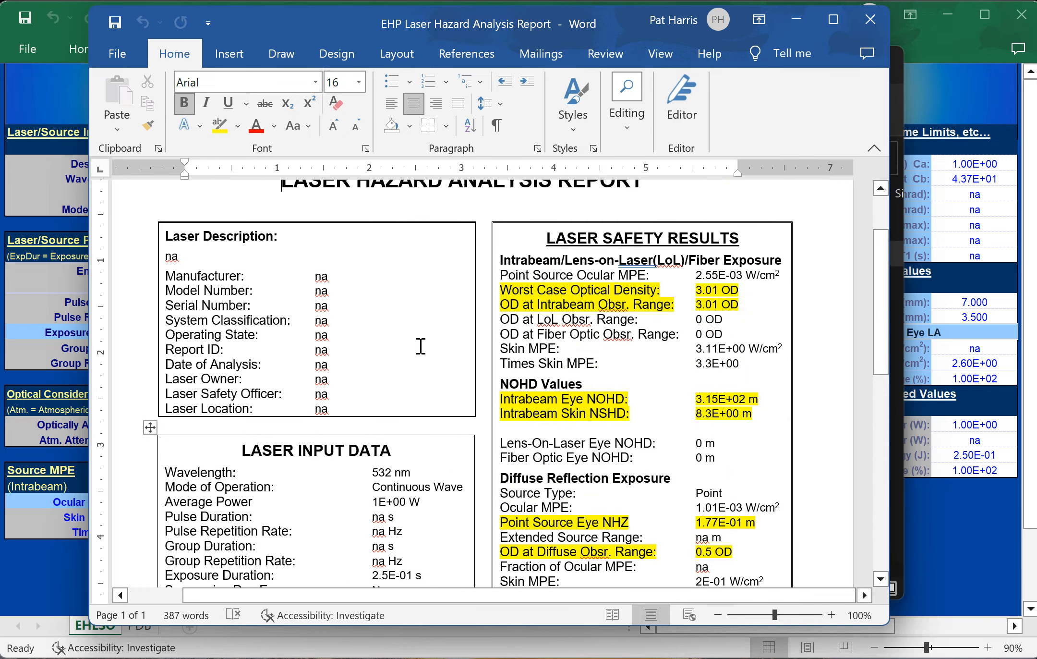
{"action": "left_click", "coordinate": [869, 19]}
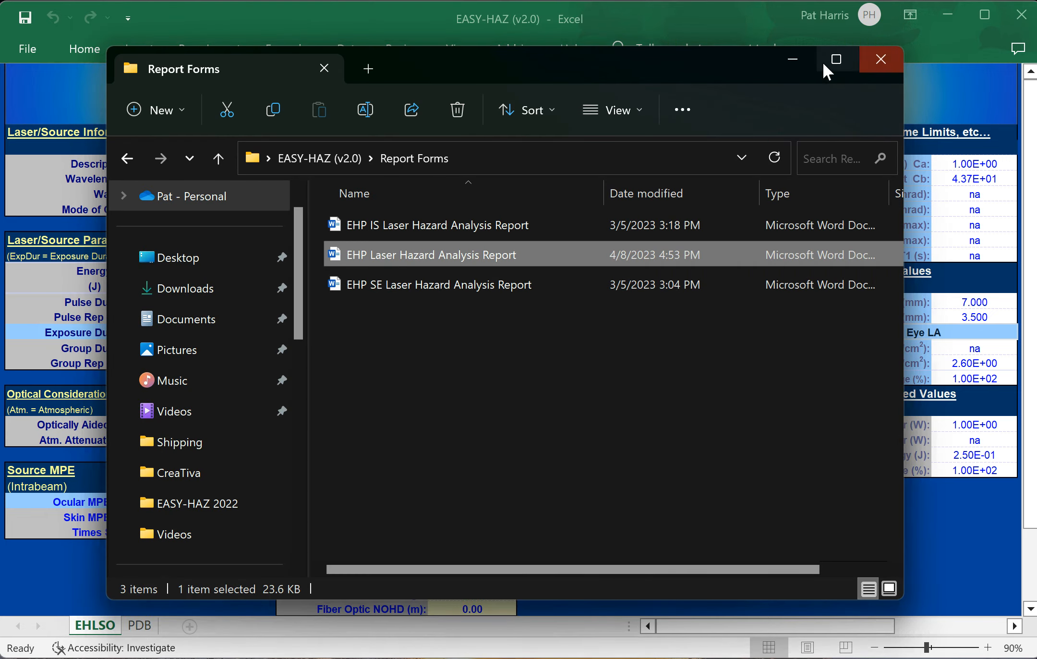
{"action": "left_click", "coordinate": [793, 56]}
Step: Set the laser wavelength to 633 nm and the average power to 2 W
{"action": "left_click", "coordinate": [214, 193]}
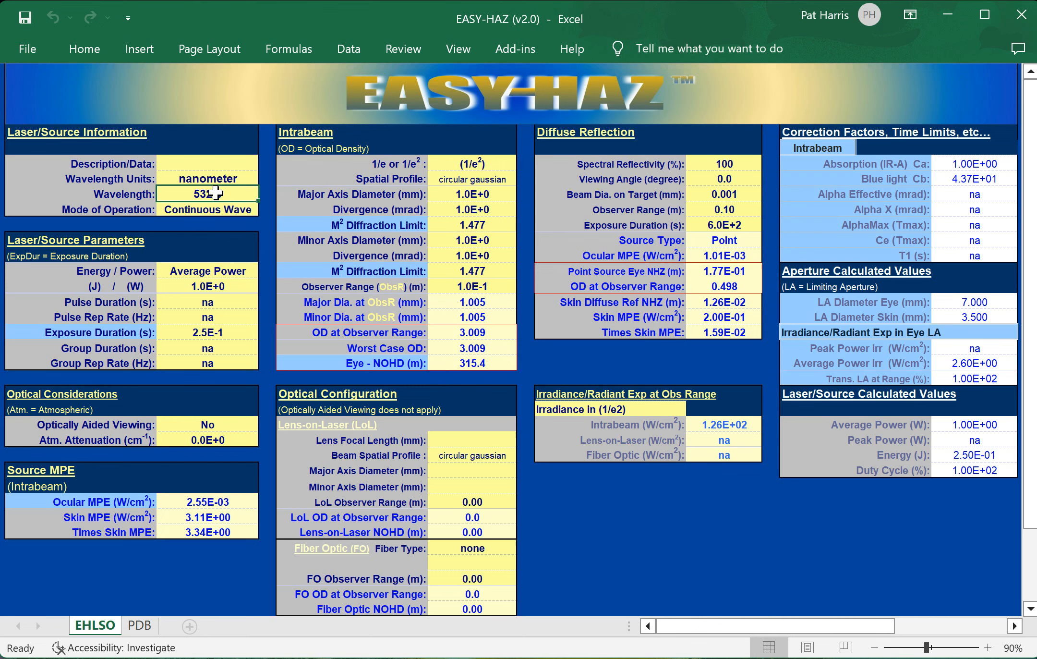
{"action": "type", "text": "633"}
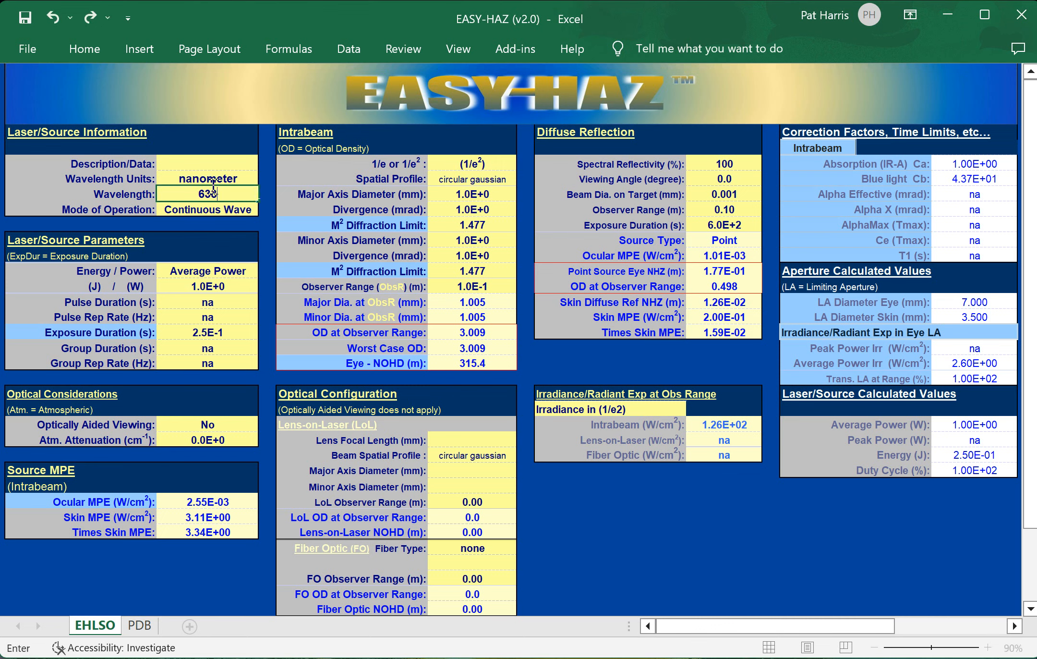
{"action": "key", "text": "Return"}
{"action": "left_click", "coordinate": [243, 287]}
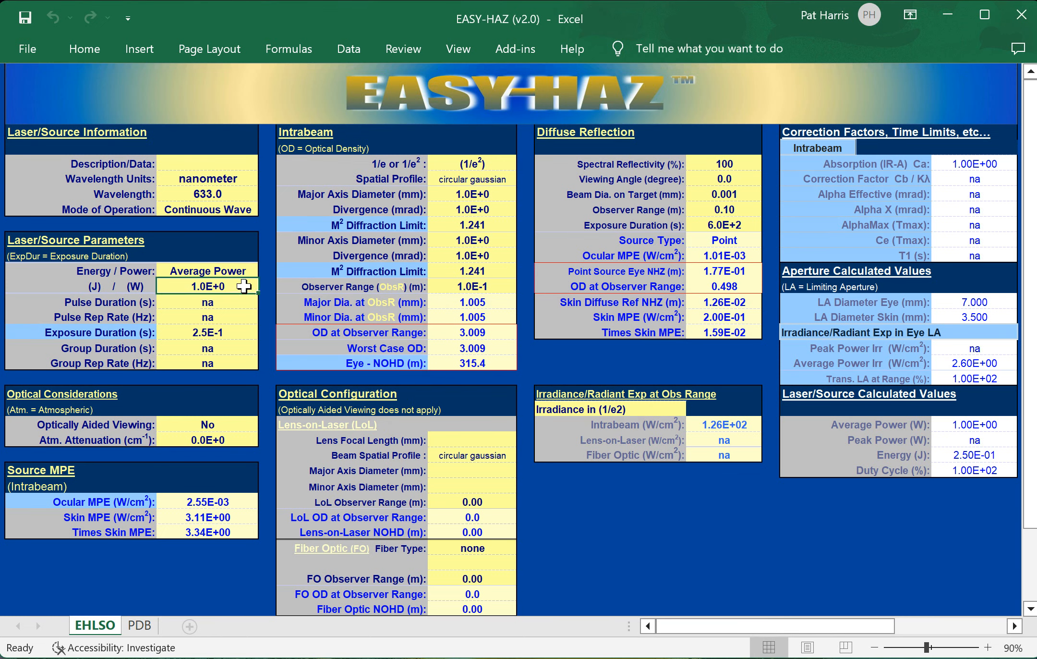
{"action": "type", "text": "2"}
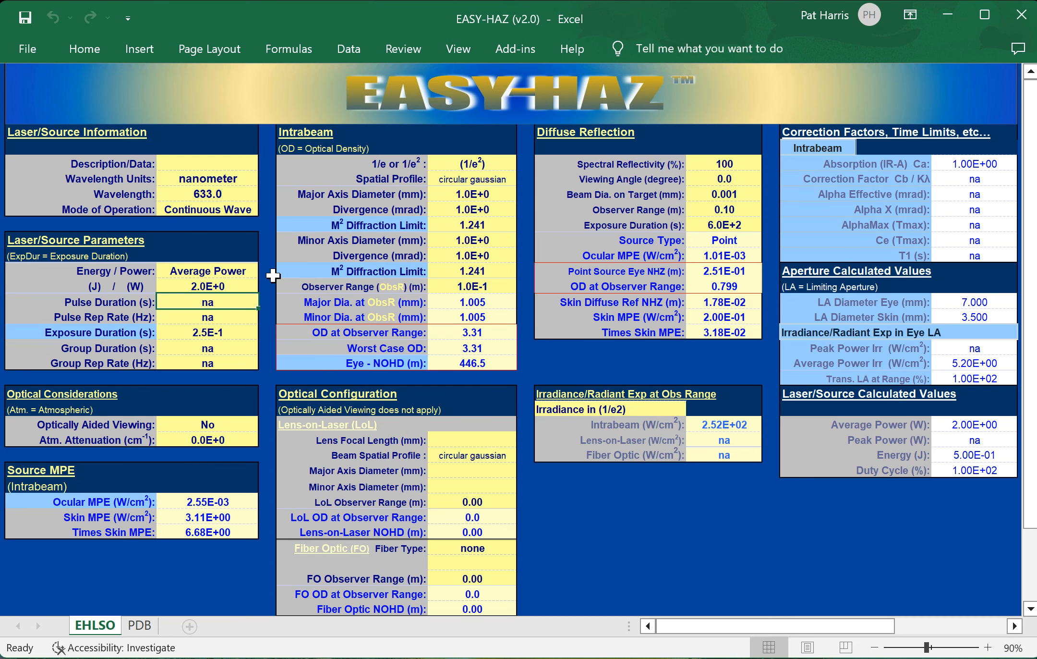
Step: Set the intrabeam major axis diameter to 2 mm and its divergence to 2 mrad
{"action": "left_click", "coordinate": [481, 193]}
{"action": "type", "text": "2"}
{"action": "key", "text": "Return"}
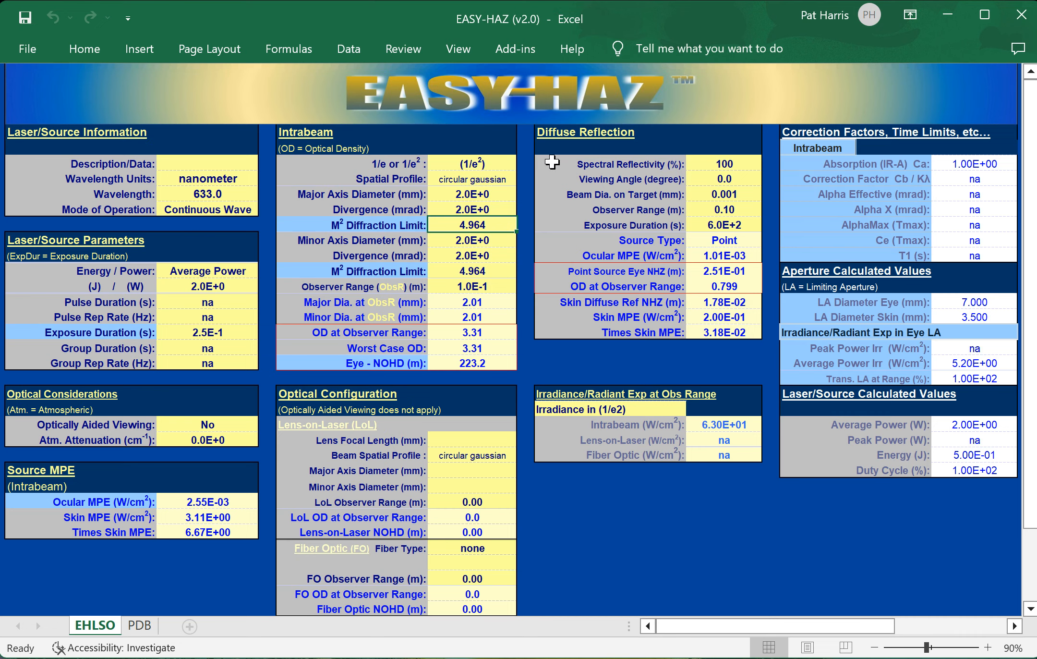
Step: Generate a new Laser Hazard Analysis Report for the changed laser parameters with the EasyHazLSO add-in
{"action": "left_click", "coordinate": [515, 48]}
{"action": "left_click", "coordinate": [65, 76]}
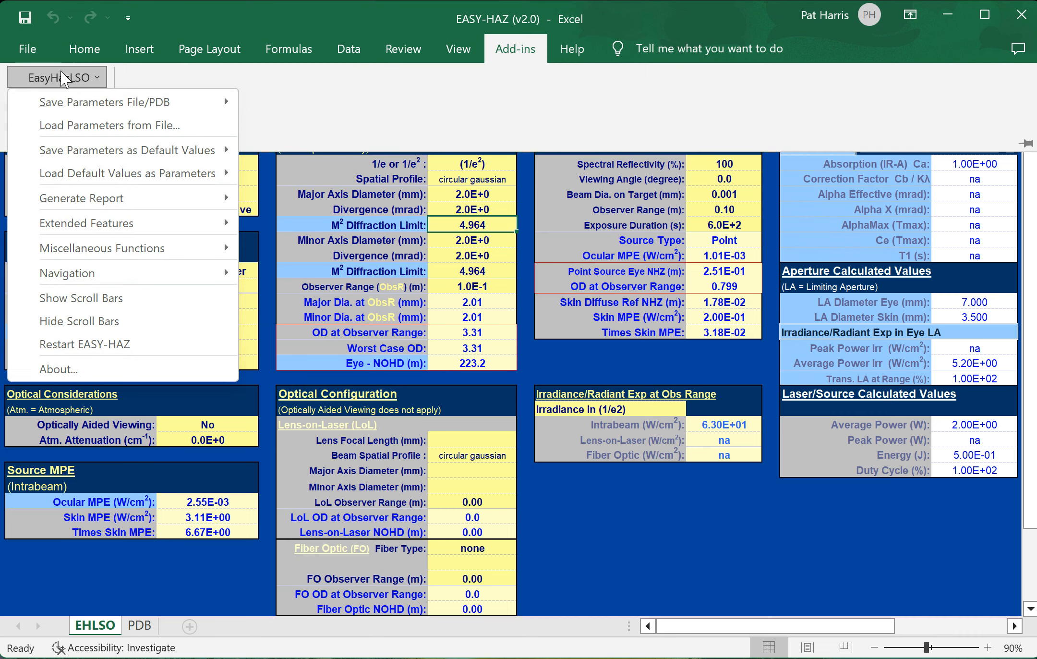
{"action": "mouse_move", "coordinate": [165, 202]}
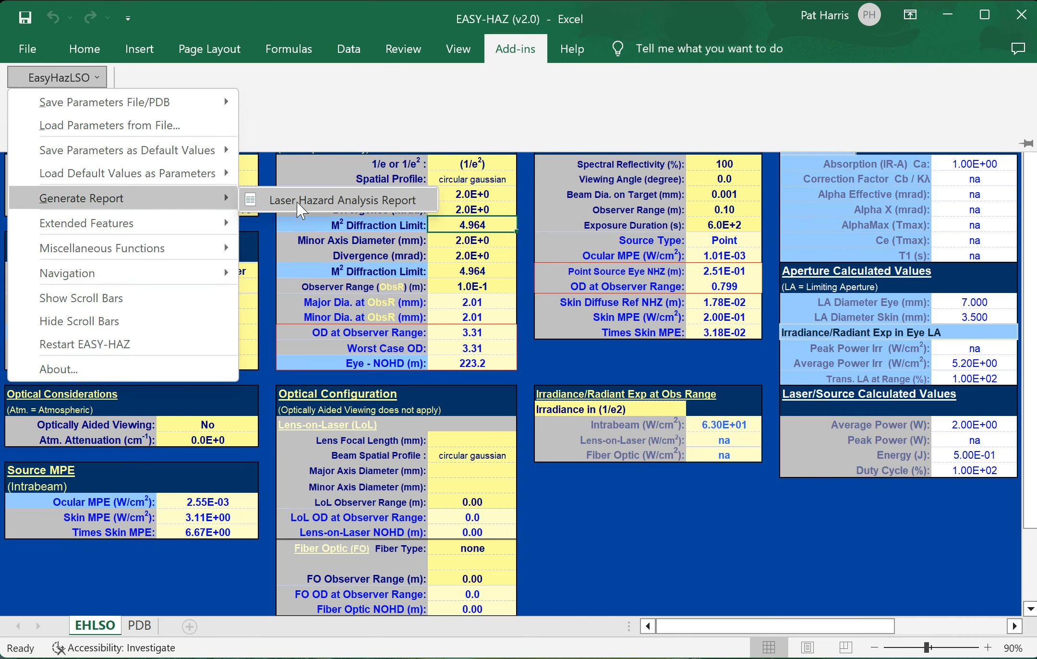
{"action": "left_click", "coordinate": [297, 201]}
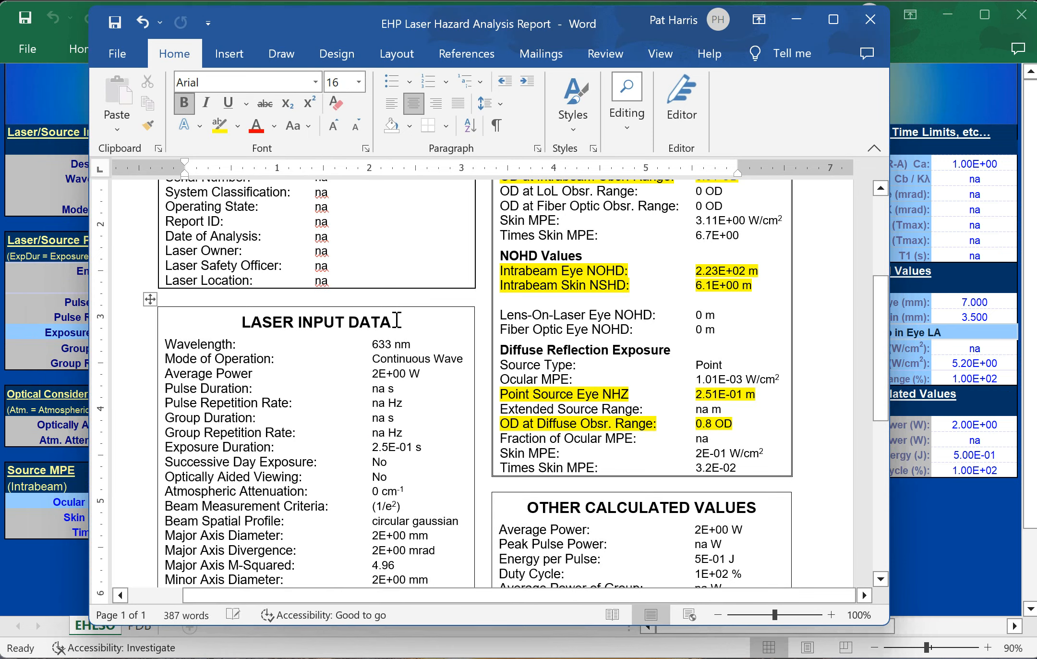
Step: Check the new report's input data, highlighted safety results and other calculated values, and close the report
{"action": "scroll", "coordinate": [656, 348], "scroll_direction": "up", "scroll_amount": 2}
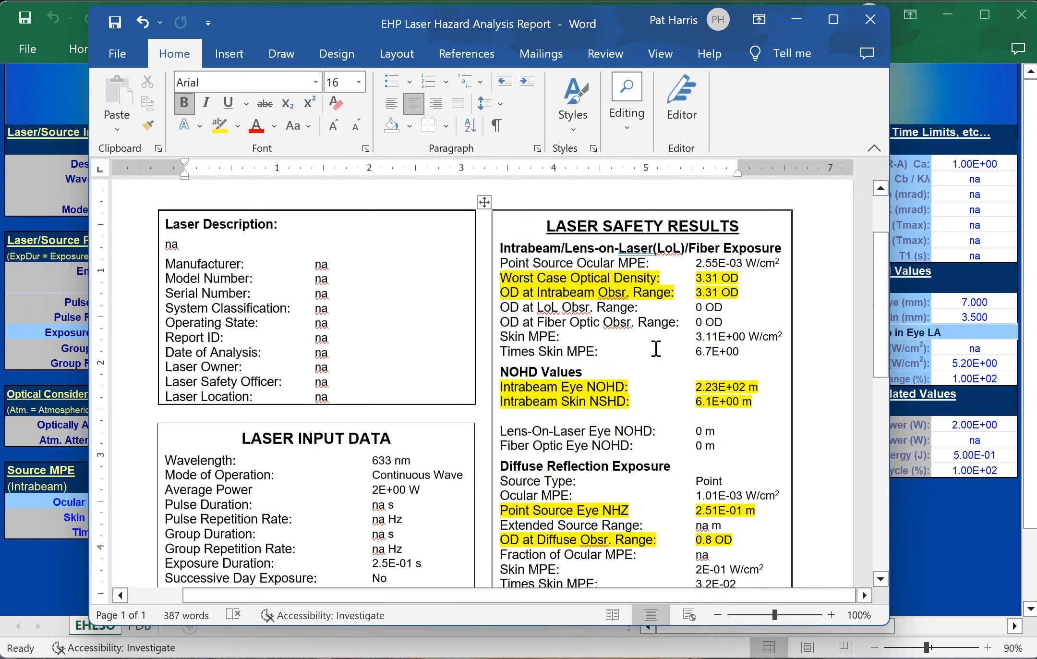
{"action": "scroll", "coordinate": [656, 348], "scroll_direction": "up", "scroll_amount": 1}
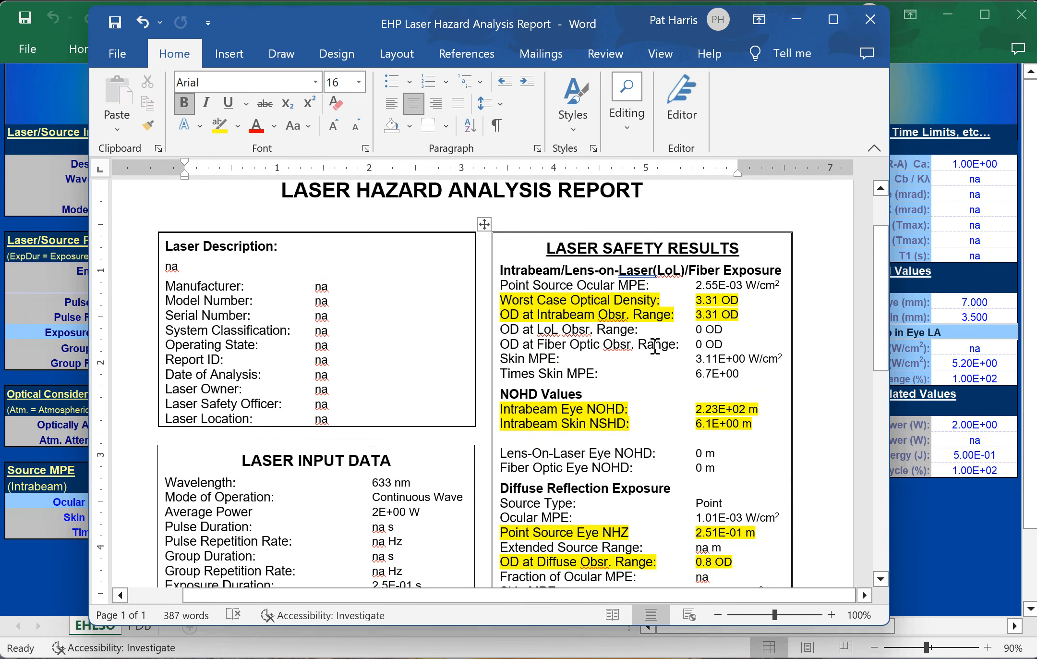
{"action": "scroll", "coordinate": [656, 347], "scroll_direction": "down", "scroll_amount": 4}
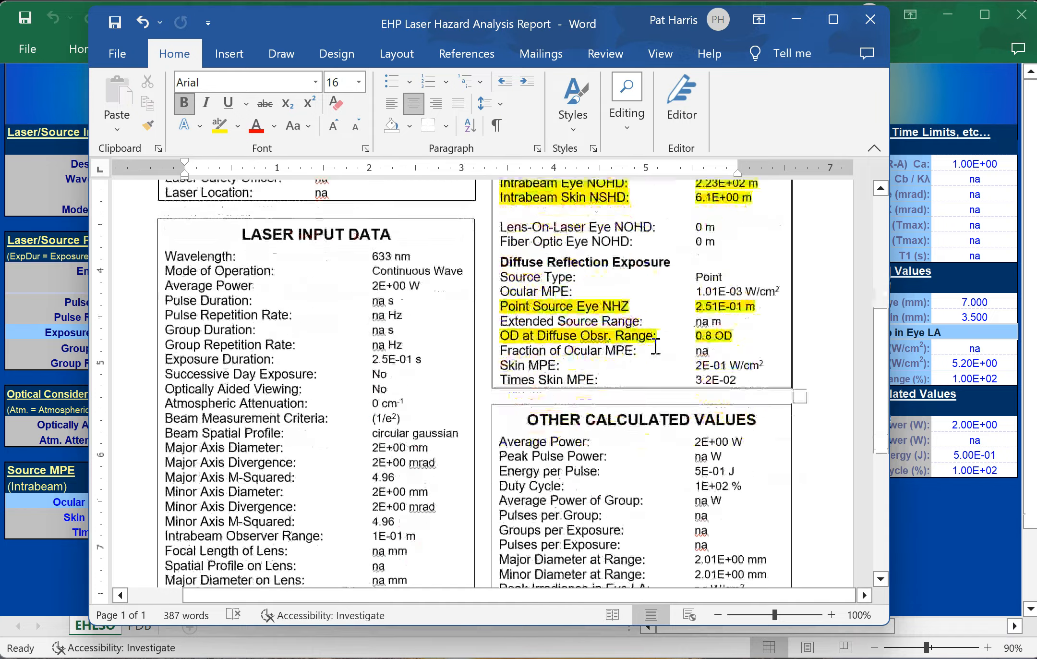
{"action": "scroll", "coordinate": [656, 346], "scroll_direction": "down", "scroll_amount": 2}
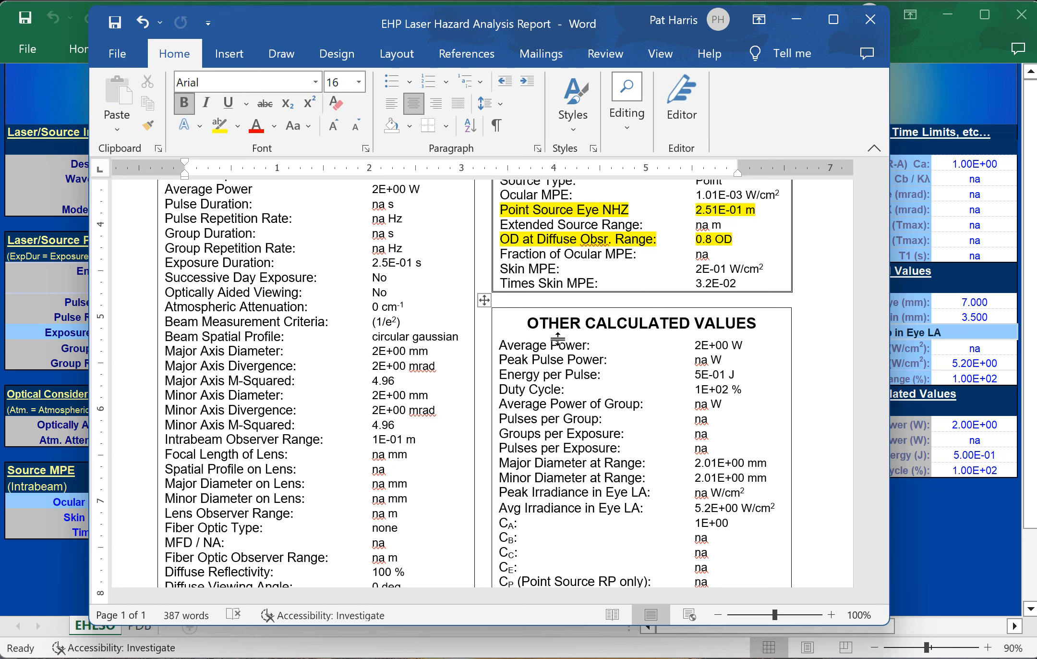
{"action": "left_click", "coordinate": [870, 17]}
{"action": "left_click", "coordinate": [494, 394]}
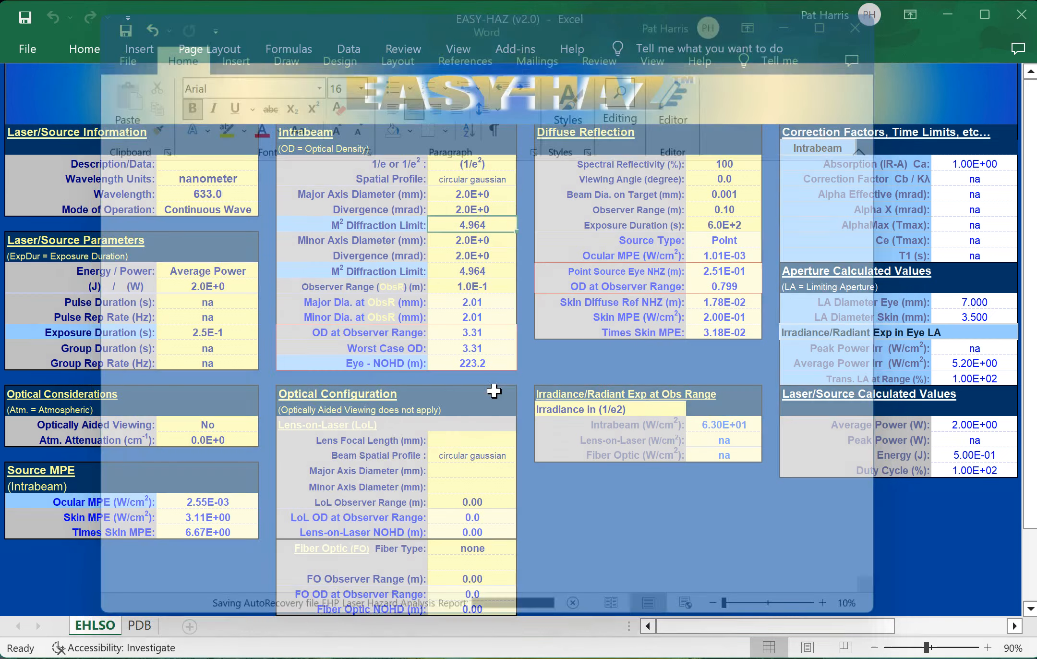